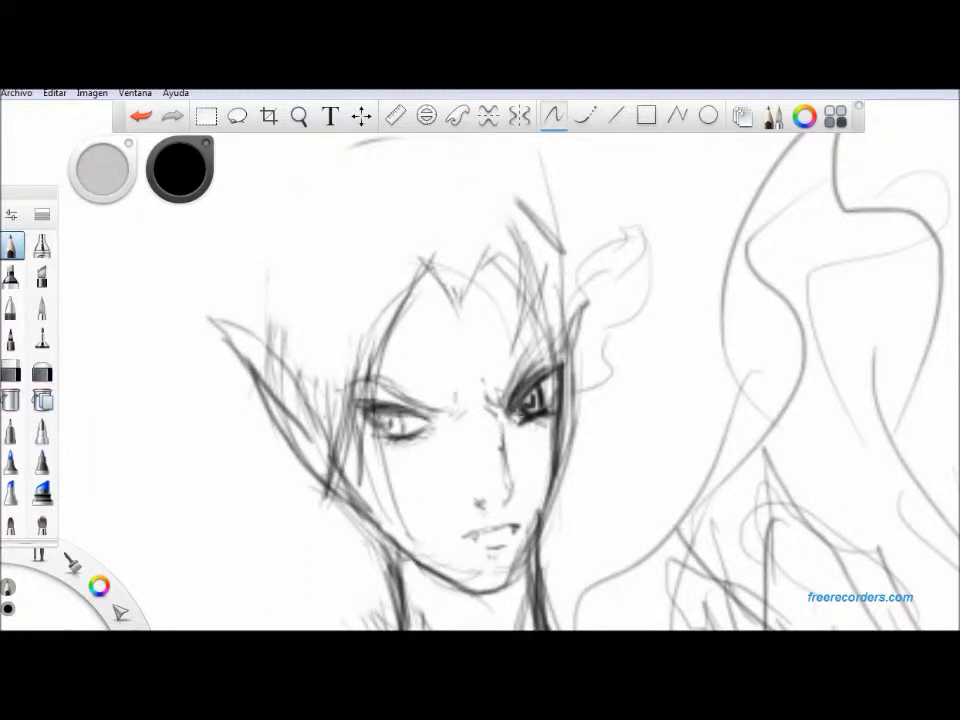
Step: Darken the nose and sketch the pointed hairline and fringe strands over the forehead
drag(501, 436, 511, 493)
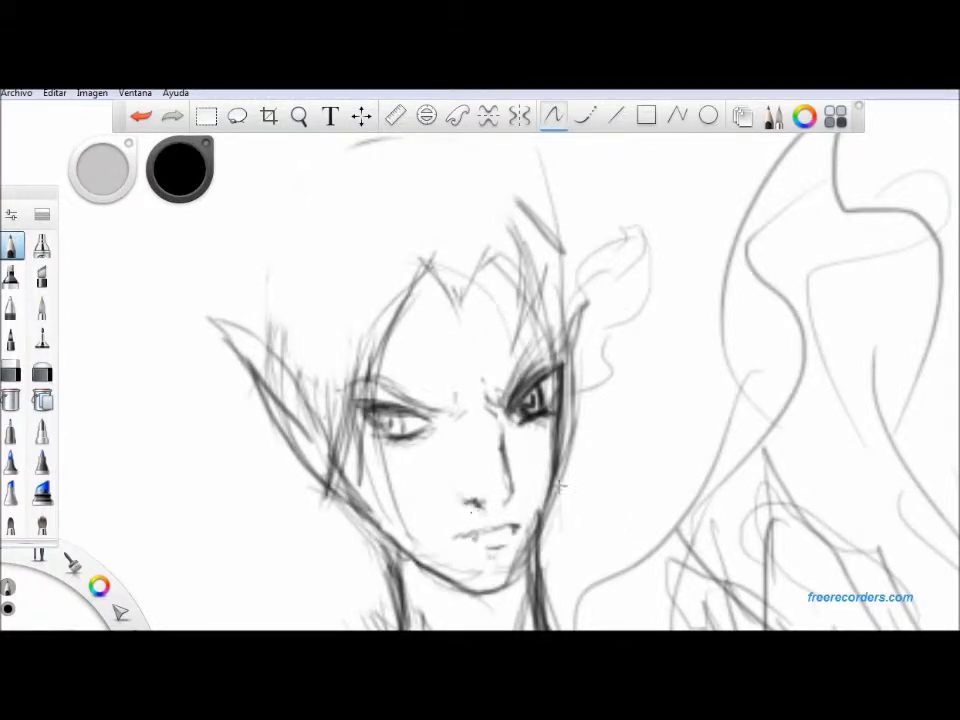
mouse_move(460, 305)
mouse_down()
mouse_move(499, 275)
mouse_move(487, 305)
mouse_move(512, 296)
mouse_move(454, 304)
mouse_up()
mouse_move(429, 287)
mouse_down()
mouse_move(439, 304)
mouse_move(431, 302)
mouse_up()
mouse_move(416, 236)
mouse_down()
mouse_move(386, 334)
mouse_move(352, 340)
mouse_up()
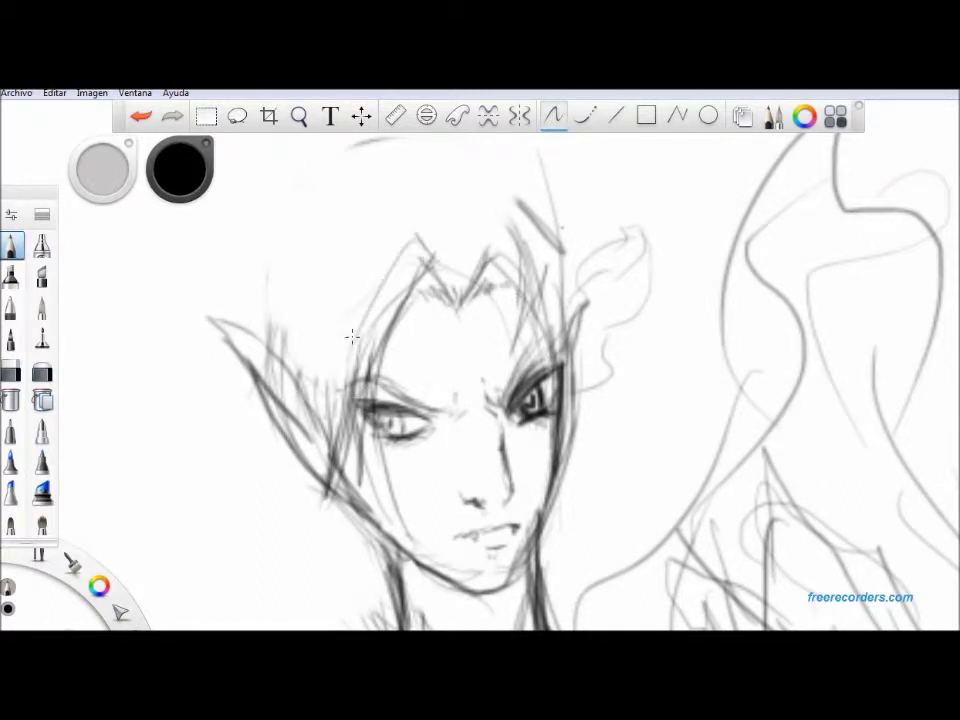
Step: Sketch spiky hair strands behind and below the pointed ear
drag(262, 400, 238, 497)
drag(270, 449, 238, 497)
drag(289, 466, 298, 514)
drag(296, 474, 310, 527)
drag(337, 502, 338, 545)
drag(258, 226, 219, 269)
mouse_move(241, 262)
mouse_down()
mouse_move(186, 308)
mouse_move(222, 320)
mouse_up()
drag(223, 330, 240, 399)
drag(239, 402, 213, 448)
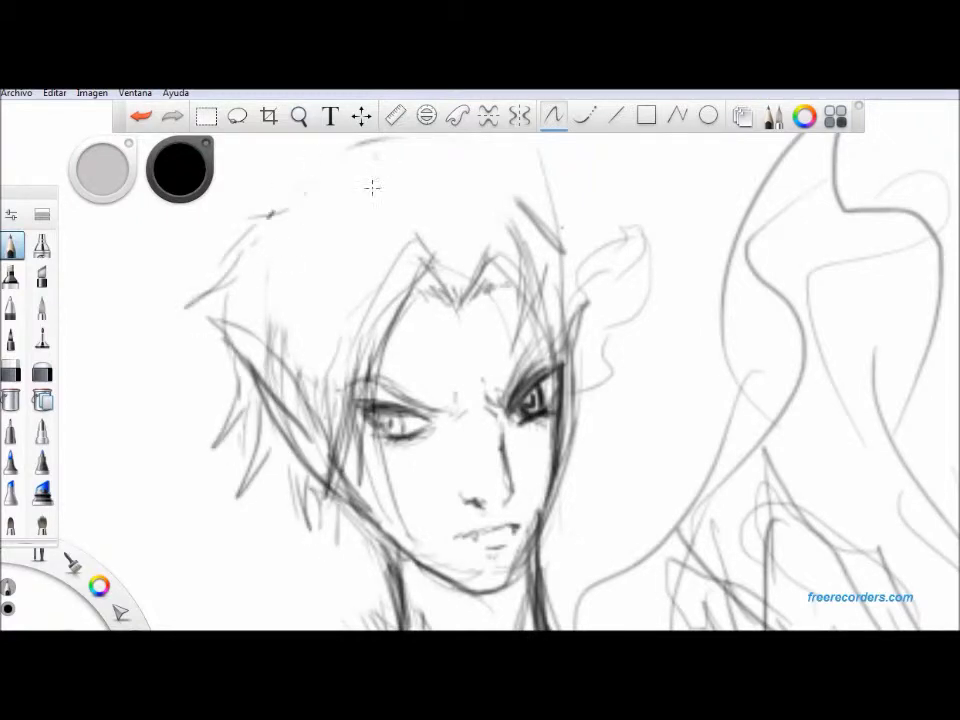
Step: Outline the upper curve of the hair from above the pointed ear towards the crown
drag(324, 181, 239, 256)
drag(226, 323, 274, 210)
drag(351, 151, 319, 169)
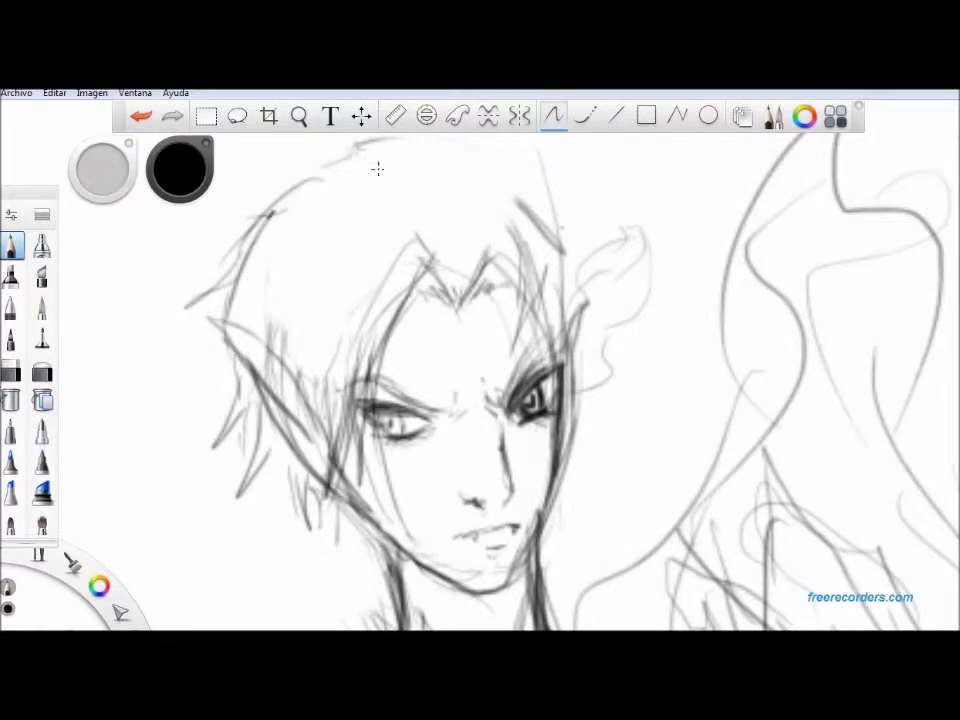
Step: Sketch long hair strands sweeping from the crown down over the temple on the pointed-ear side
key(space)
drag(634, 407, 640, 450)
drag(671, 456, 685, 561)
drag(643, 443, 680, 428)
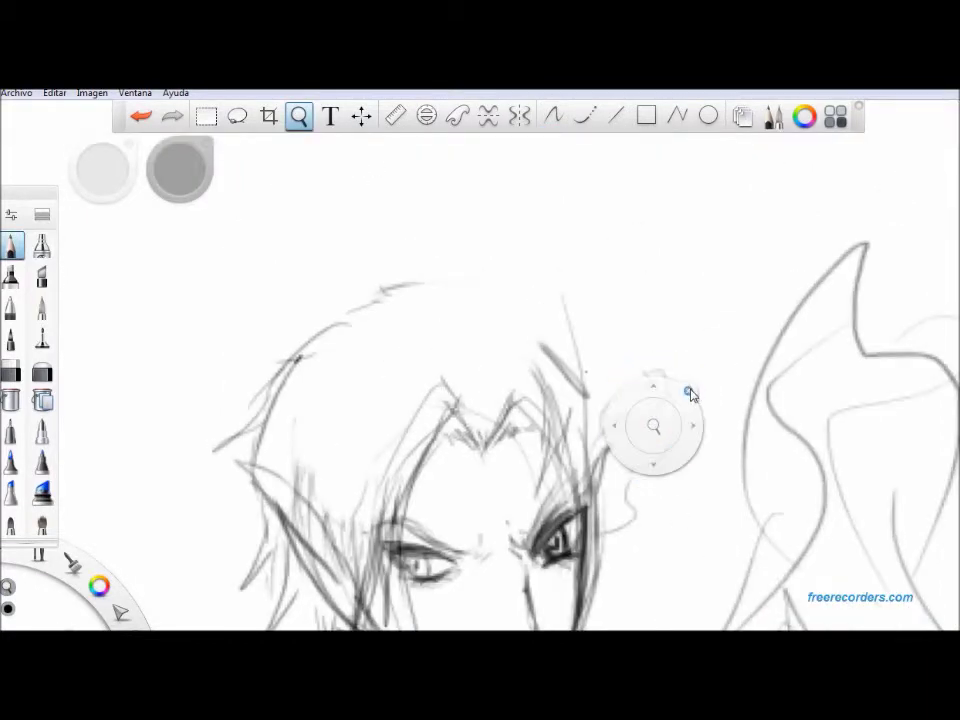
click(686, 394)
mouse_move(359, 302)
mouse_down()
mouse_move(385, 318)
mouse_move(358, 313)
mouse_move(229, 381)
mouse_up()
mouse_move(390, 332)
mouse_down()
mouse_move(309, 458)
mouse_move(358, 371)
mouse_move(290, 445)
mouse_move(411, 351)
mouse_move(318, 470)
mouse_up()
mouse_move(371, 418)
mouse_down()
mouse_move(304, 489)
mouse_move(204, 556)
mouse_up()
Step: Sketch a curled tuft on top of the head and extend the hair outline across to the far side
drag(332, 256, 410, 290)
drag(319, 278, 406, 230)
mouse_move(418, 290)
mouse_down()
mouse_move(413, 250)
mouse_move(354, 240)
mouse_up()
drag(320, 273, 377, 234)
drag(430, 278, 440, 292)
mouse_move(433, 281)
mouse_down()
mouse_move(480, 269)
mouse_move(501, 285)
mouse_move(537, 241)
mouse_up()
mouse_move(497, 286)
mouse_down()
mouse_move(592, 280)
mouse_move(604, 350)
mouse_move(567, 322)
mouse_move(583, 350)
mouse_up()
mouse_move(556, 327)
mouse_down()
mouse_move(641, 440)
mouse_move(625, 444)
mouse_move(587, 321)
mouse_move(628, 357)
mouse_up()
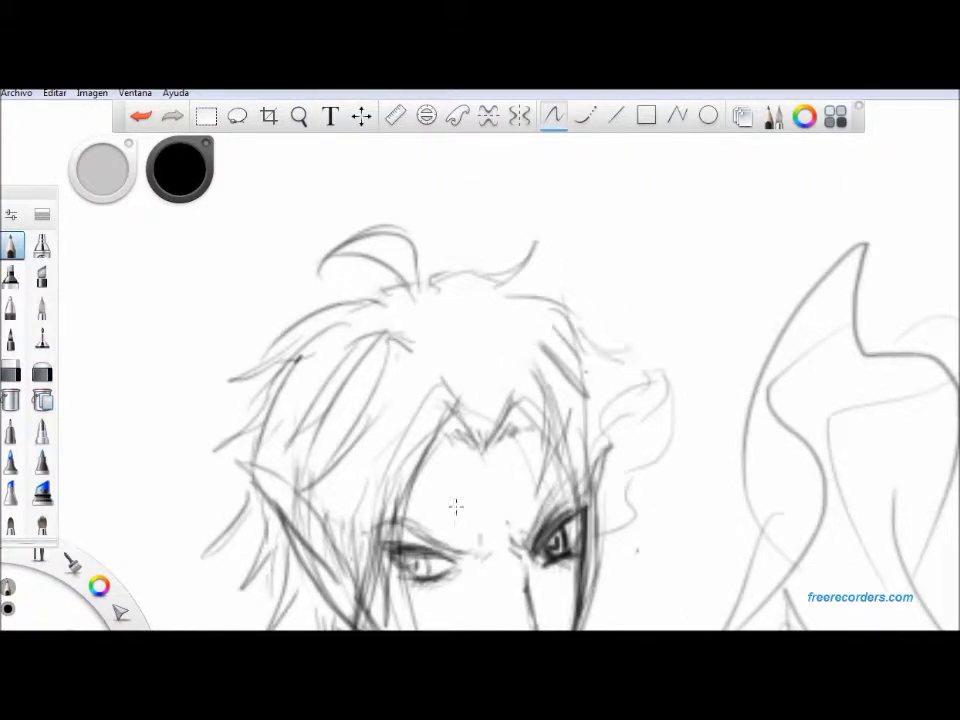
Step: Draw wavy curved horns rising from both sides of the forehead
mouse_move(379, 520)
mouse_down()
mouse_move(281, 435)
mouse_move(265, 388)
mouse_move(315, 426)
mouse_move(369, 430)
mouse_move(390, 518)
mouse_move(345, 486)
mouse_move(323, 336)
mouse_move(360, 398)
mouse_up()
drag(288, 343, 379, 450)
mouse_move(259, 332)
mouse_down()
mouse_move(298, 302)
mouse_move(290, 242)
mouse_move(276, 261)
mouse_move(330, 316)
mouse_up()
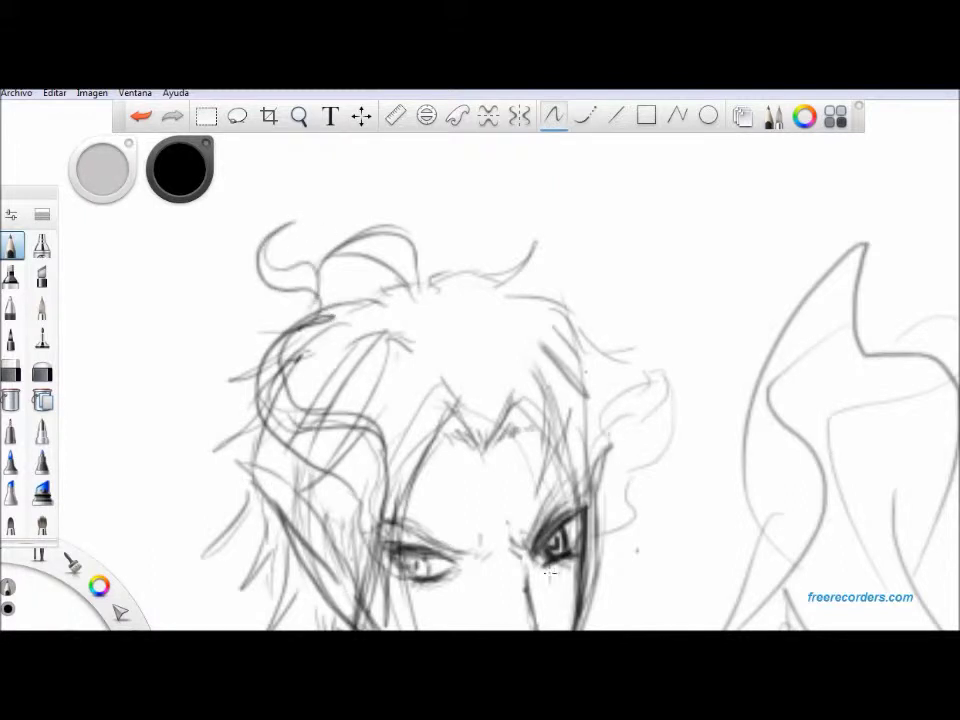
mouse_move(606, 508)
mouse_down()
mouse_move(628, 422)
mouse_move(741, 266)
mouse_up()
drag(667, 441, 611, 549)
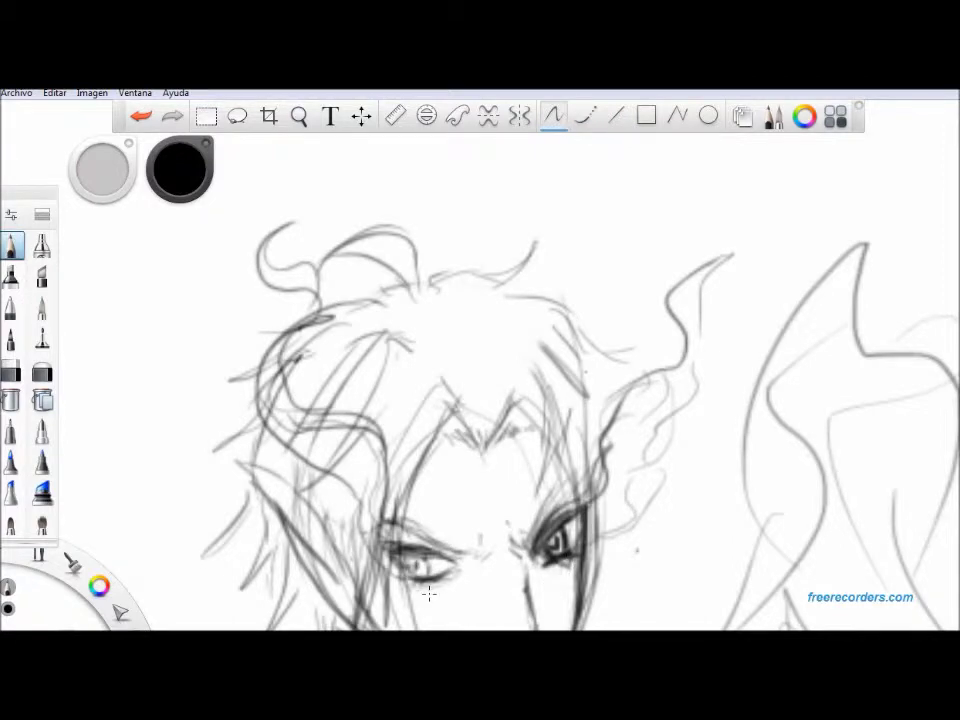
Step: Add frown lines between the eyebrows and sketch hair strands beside the neck below the ear
mouse_move(491, 557)
mouse_down()
mouse_move(488, 519)
mouse_move(498, 531)
mouse_up()
key(space)
drag(580, 352, 661, 376)
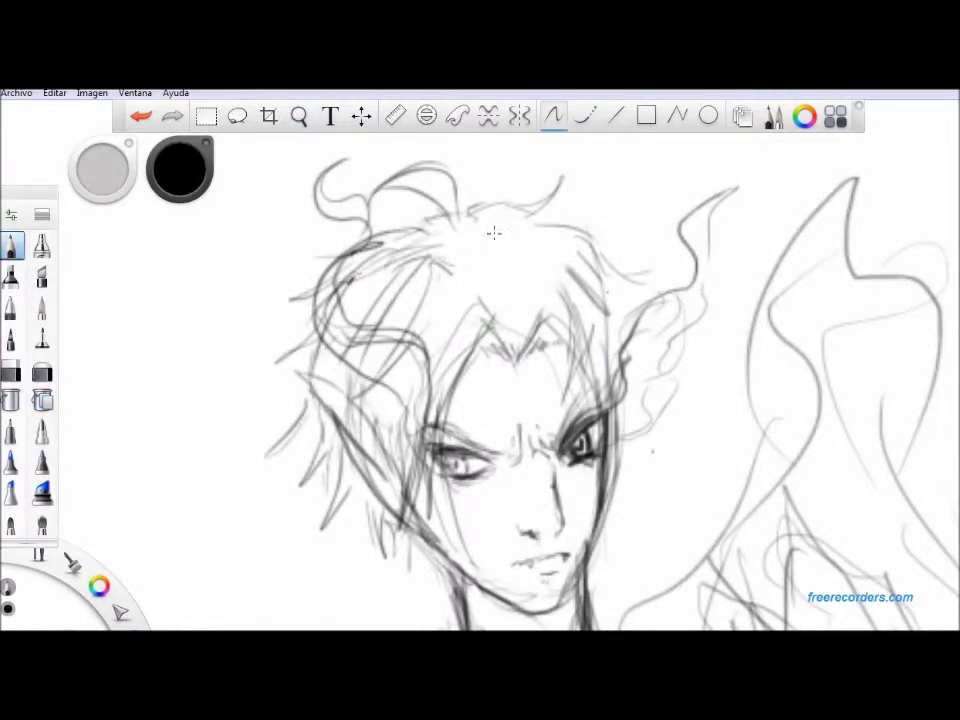
drag(353, 590, 384, 548)
drag(386, 546, 440, 620)
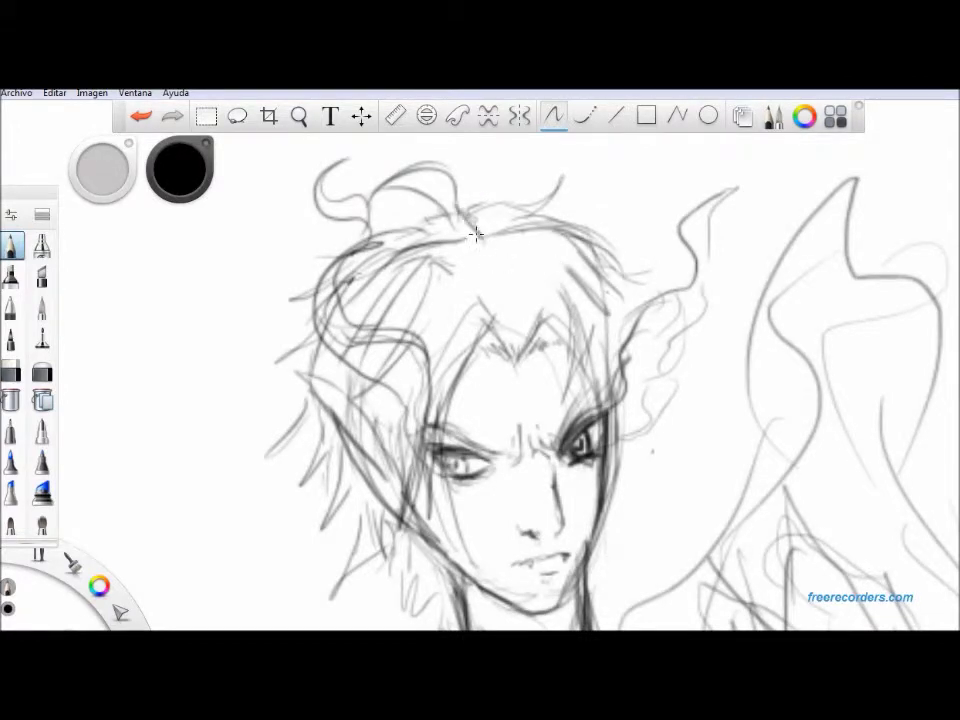
Step: Thicken the tuft and crown hair, add strands beside the far cheek, and reinforce the pointed ear's contour
drag(452, 202, 486, 246)
drag(388, 188, 430, 192)
mouse_move(484, 223)
mouse_down()
mouse_move(527, 212)
mouse_move(585, 228)
mouse_up()
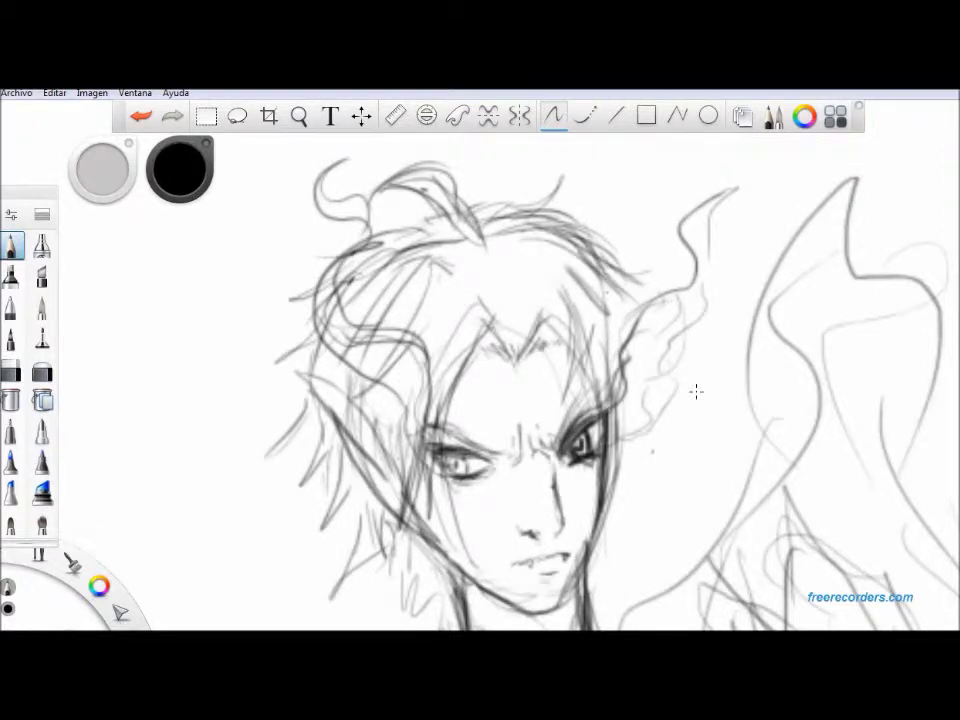
drag(645, 445, 708, 465)
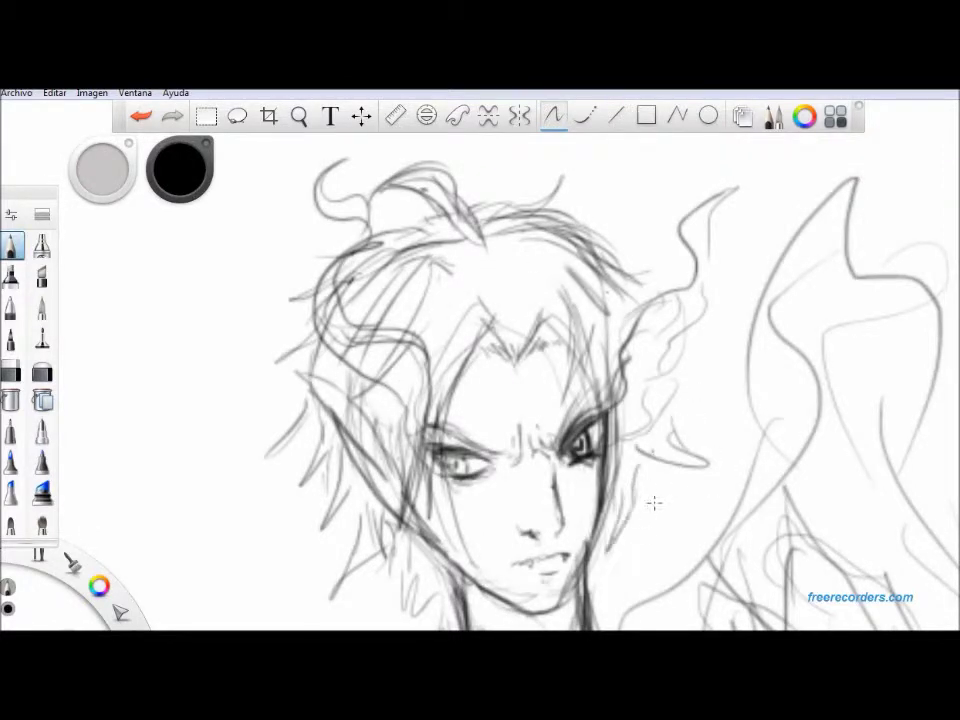
mouse_move(406, 462)
mouse_down()
mouse_move(331, 397)
mouse_move(319, 405)
mouse_move(412, 537)
mouse_move(428, 532)
mouse_move(339, 407)
mouse_move(377, 433)
mouse_move(365, 430)
mouse_move(397, 484)
mouse_up()
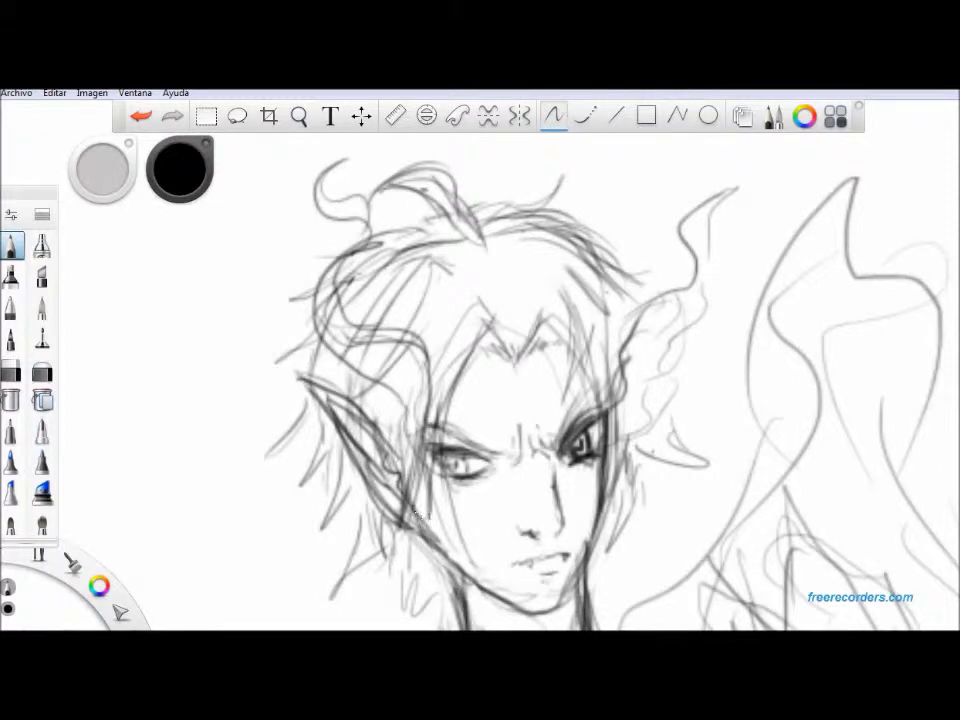
Step: Darken the left neck and shoulder line and erase the stray construction lines around the collarbone
key(space)
mouse_move(514, 620)
mouse_down()
mouse_move(524, 610)
mouse_move(524, 330)
mouse_move(527, 419)
mouse_up()
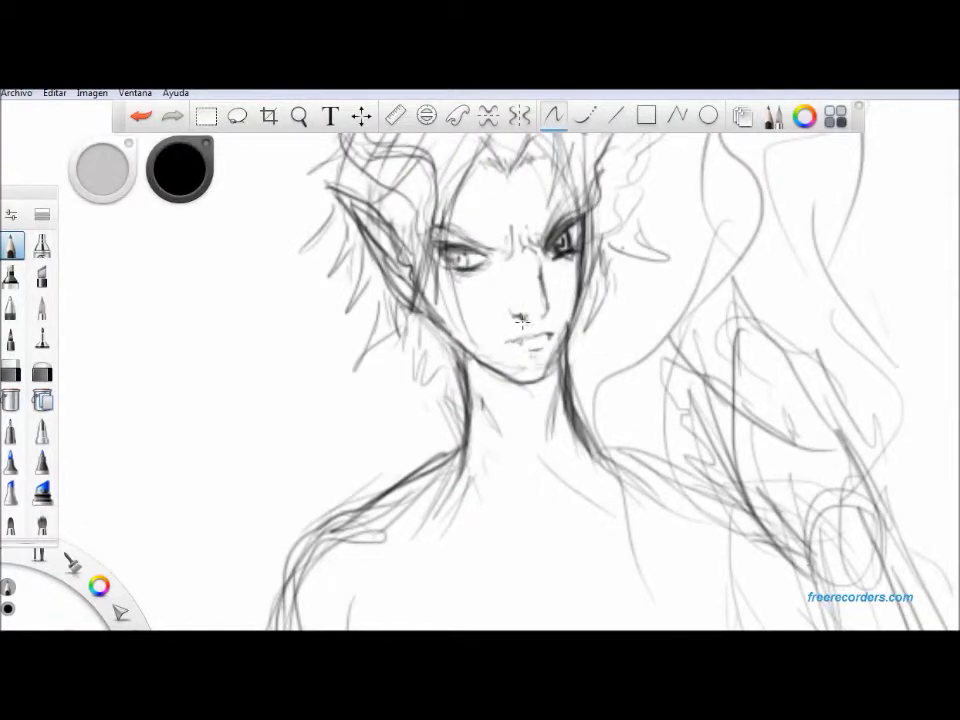
mouse_move(459, 370)
mouse_down()
mouse_move(460, 432)
mouse_move(447, 466)
mouse_move(371, 510)
mouse_move(462, 430)
mouse_move(442, 447)
mouse_move(467, 499)
mouse_move(467, 486)
mouse_move(426, 537)
mouse_move(414, 523)
mouse_move(318, 604)
mouse_up()
click(11, 377)
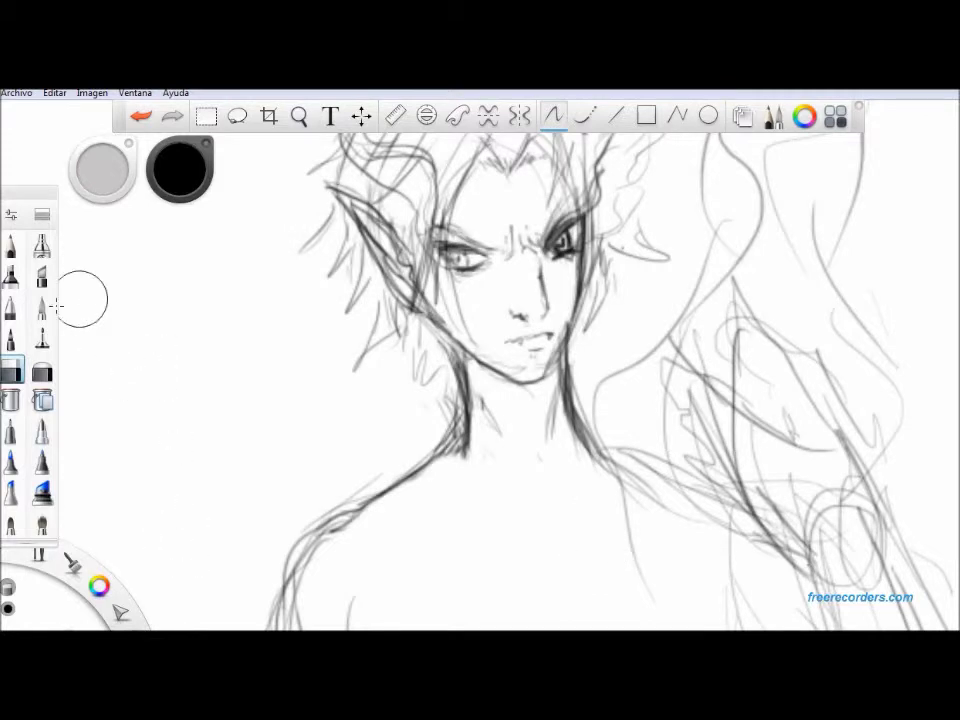
Step: Darken both sides of the neck with pencil strokes and shade beneath the jaw
click(11, 245)
drag(466, 374, 457, 458)
drag(462, 402, 444, 478)
drag(461, 380, 447, 475)
drag(480, 399, 501, 432)
drag(477, 390, 496, 418)
drag(572, 400, 600, 476)
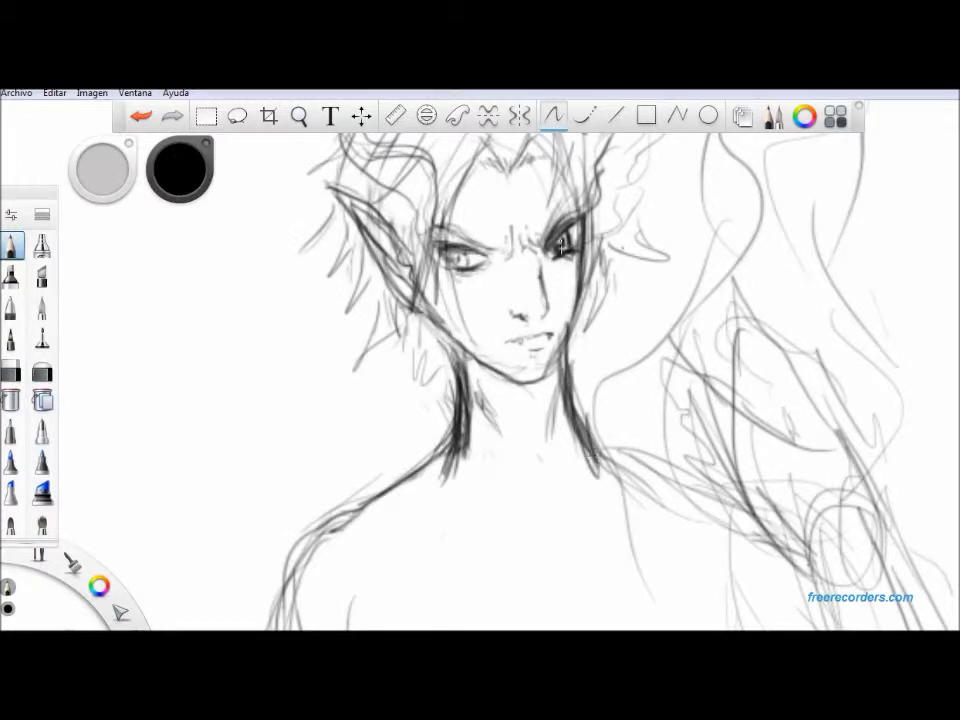
Step: Reinforce the contour of the left shoulder down to the upper arm with heavier pencil strokes
key(space)
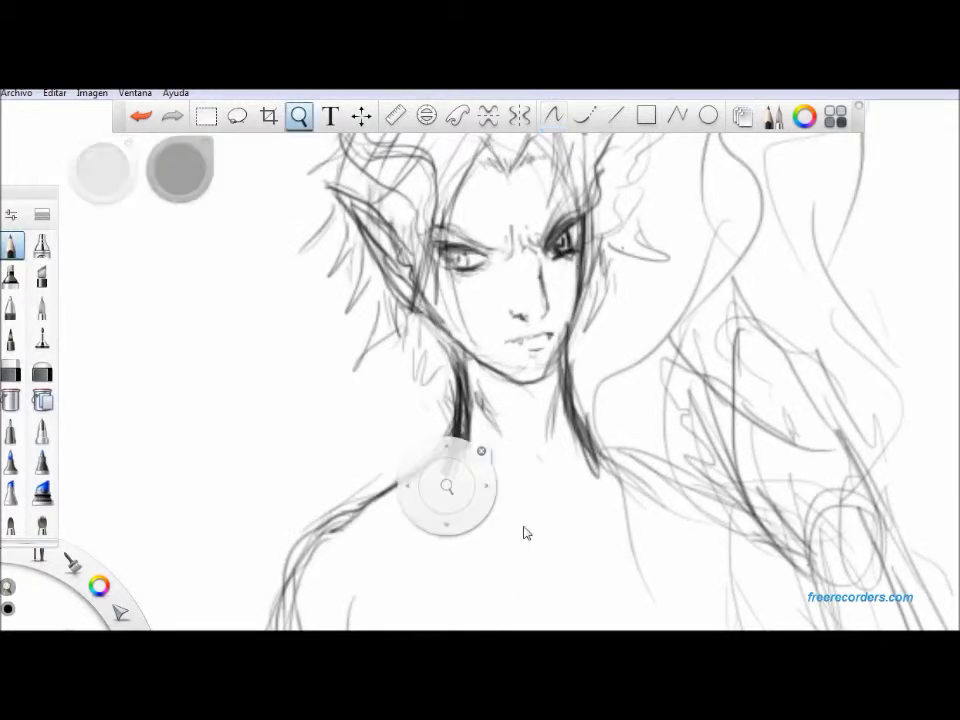
drag(491, 519, 497, 546)
mouse_move(515, 584)
mouse_down()
mouse_move(538, 342)
mouse_move(542, 433)
mouse_move(542, 358)
mouse_move(561, 424)
mouse_move(583, 386)
mouse_up()
click(602, 376)
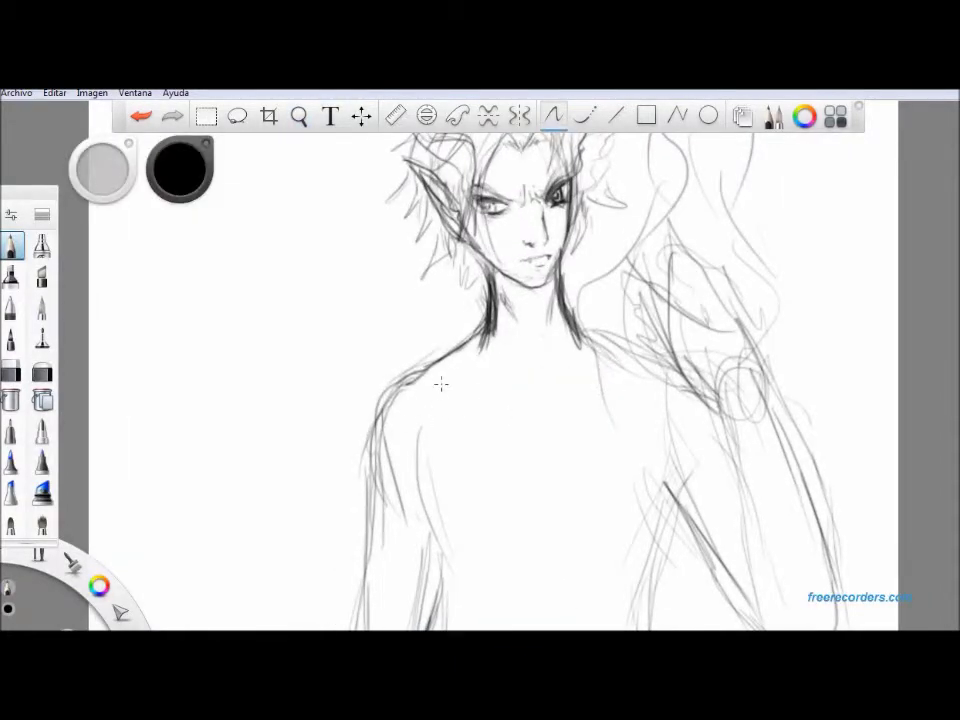
mouse_move(398, 384)
mouse_down()
mouse_move(375, 453)
mouse_move(420, 381)
mouse_move(373, 446)
mouse_up()
mouse_move(392, 494)
mouse_down()
mouse_move(400, 540)
mouse_move(396, 407)
mouse_move(406, 590)
mouse_up()
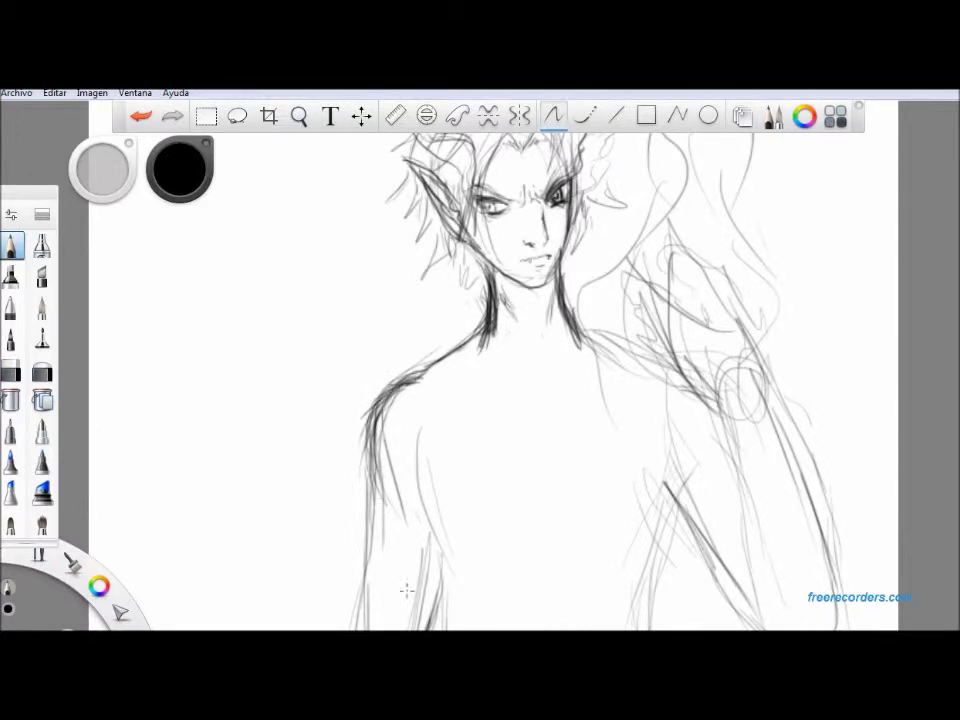
key(space)
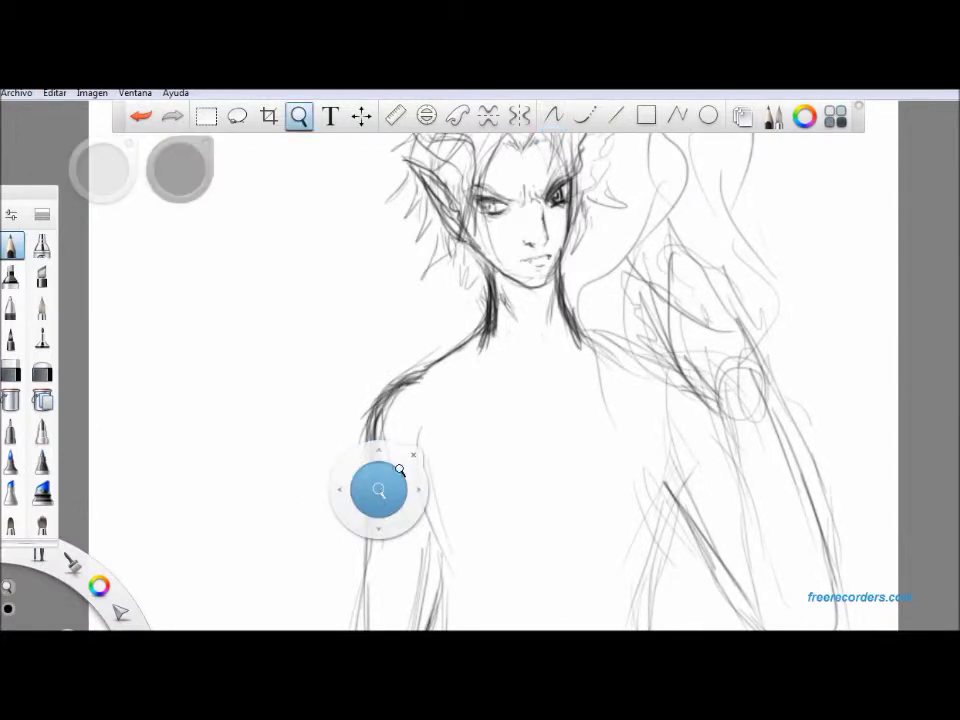
drag(400, 470, 493, 420)
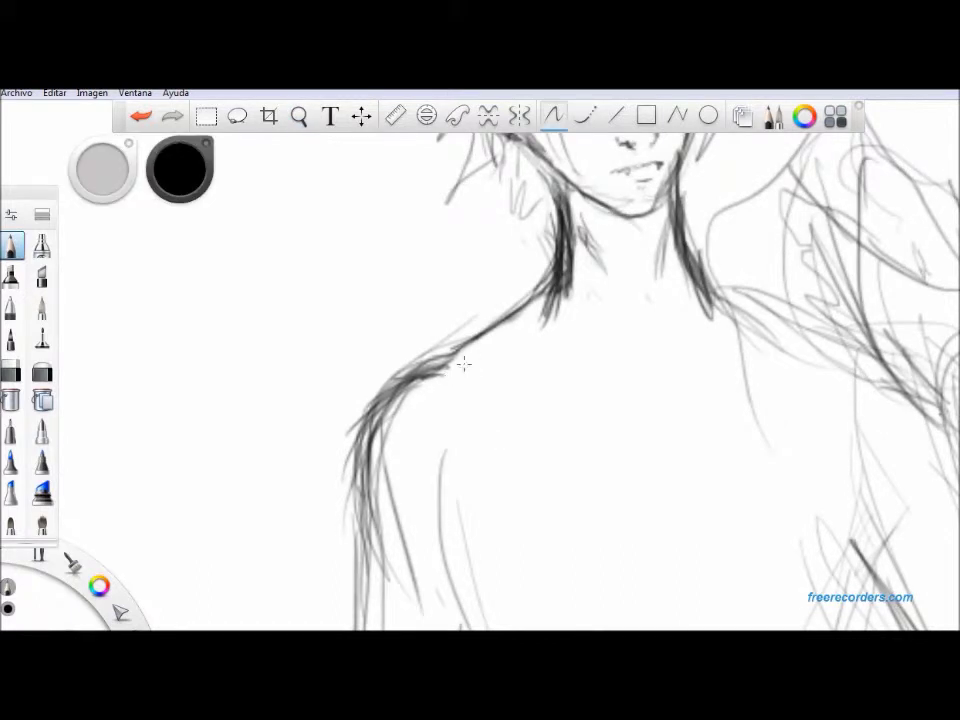
mouse_move(444, 372)
mouse_down()
mouse_move(400, 395)
mouse_move(372, 445)
mouse_move(368, 514)
mouse_move(378, 557)
mouse_move(365, 476)
mouse_up()
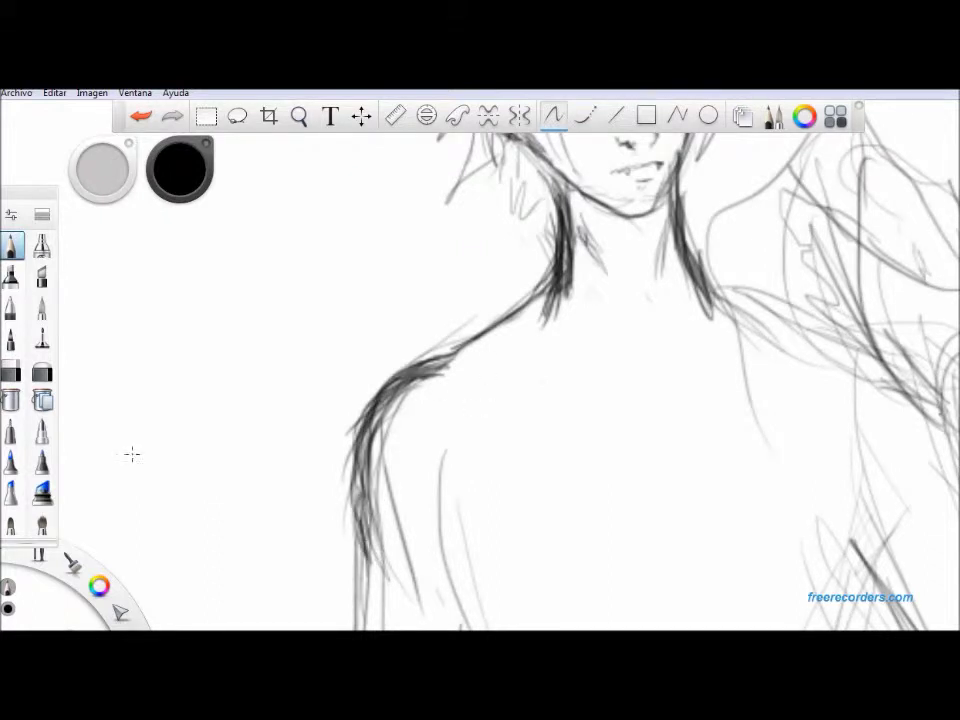
Step: Erase the stray lines around the left shoulder and redraw a cleaner outer contour of the upper arm
click(10, 372)
mouse_move(411, 561)
mouse_down()
mouse_move(387, 465)
mouse_move(497, 411)
mouse_up()
mouse_move(334, 455)
mouse_down()
mouse_move(369, 381)
mouse_move(379, 403)
mouse_move(358, 432)
mouse_up()
click(10, 245)
mouse_move(364, 535)
mouse_down()
mouse_move(362, 454)
mouse_move(414, 388)
mouse_move(372, 540)
mouse_move(356, 497)
mouse_move(374, 555)
mouse_move(387, 424)
mouse_move(369, 456)
mouse_move(396, 399)
mouse_up()
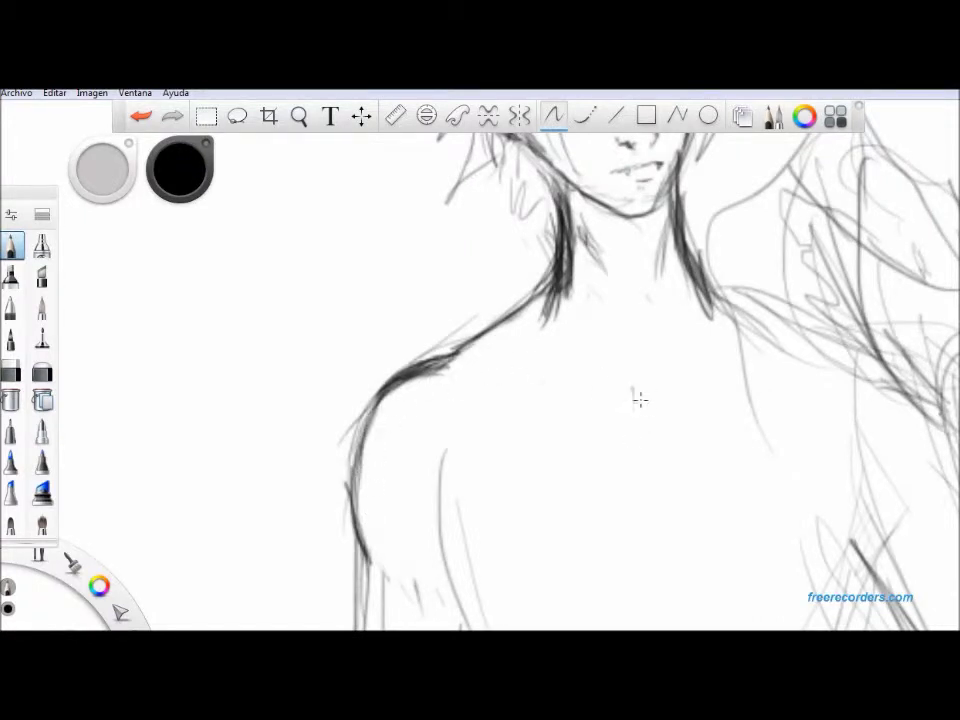
Step: Sketch the collarbones and darken the inner line of the left arm beside the chest
mouse_move(594, 410)
mouse_down()
mouse_move(489, 377)
mouse_move(606, 401)
mouse_move(641, 432)
mouse_move(745, 345)
mouse_up()
drag(448, 438, 456, 610)
drag(561, 505, 561, 572)
key(ctrl+z)
Step: Darken the chest contours at both armpits and sketch the lower edge of the pectorals
key(space)
drag(543, 530, 600, 560)
drag(613, 514, 613, 396)
mouse_move(790, 440)
mouse_down()
mouse_move(765, 506)
mouse_move(773, 494)
mouse_up()
drag(472, 460, 487, 497)
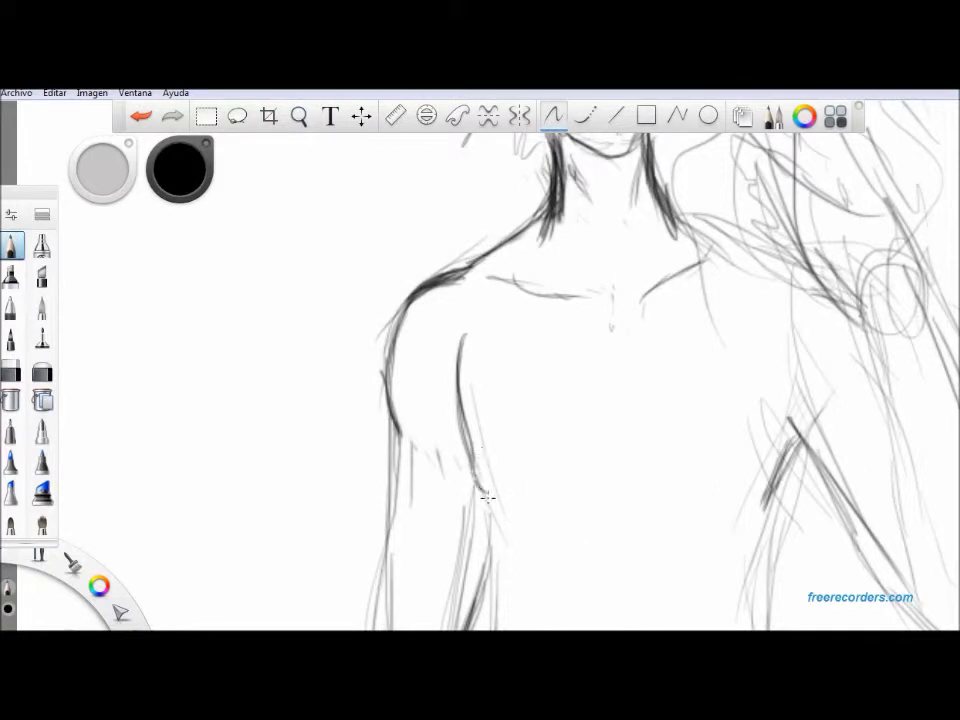
drag(481, 454, 492, 488)
mouse_move(559, 506)
mouse_down()
mouse_move(597, 488)
mouse_move(690, 507)
mouse_up()
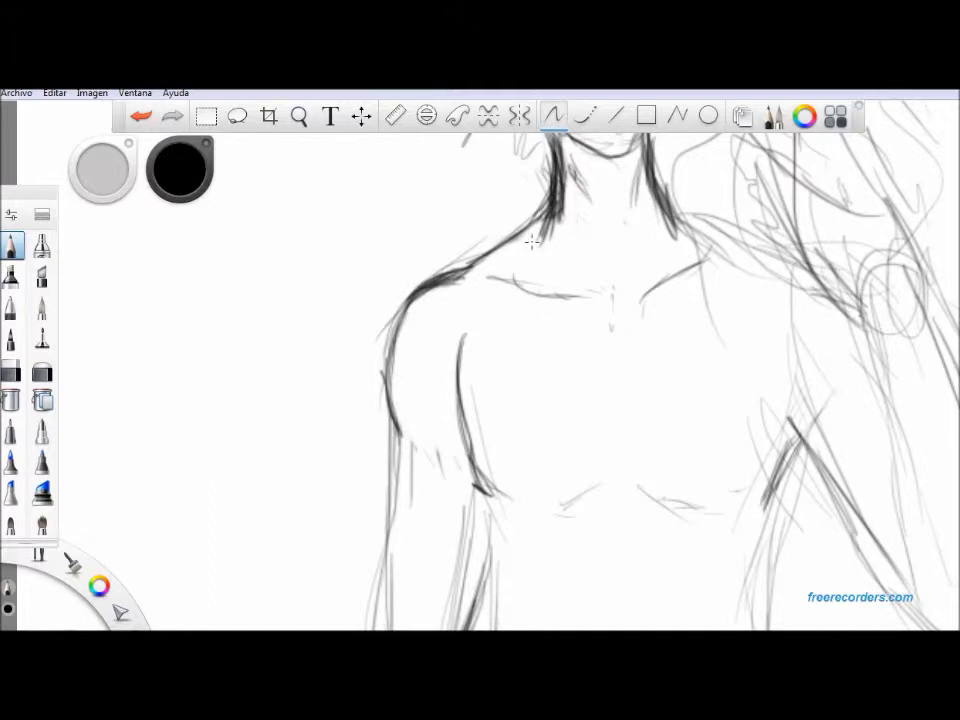
Step: Darken the outer left upper arm and draw a beaded necklace around the base of the neck
drag(401, 435, 405, 305)
mouse_move(548, 226)
mouse_down()
mouse_move(612, 260)
mouse_move(670, 232)
mouse_move(588, 247)
mouse_move(660, 222)
mouse_up()
mouse_move(524, 211)
mouse_down()
mouse_move(534, 236)
mouse_move(546, 216)
mouse_move(549, 240)
mouse_move(584, 234)
mouse_move(612, 250)
mouse_move(647, 248)
mouse_move(676, 218)
mouse_move(685, 222)
mouse_move(682, 208)
mouse_up()
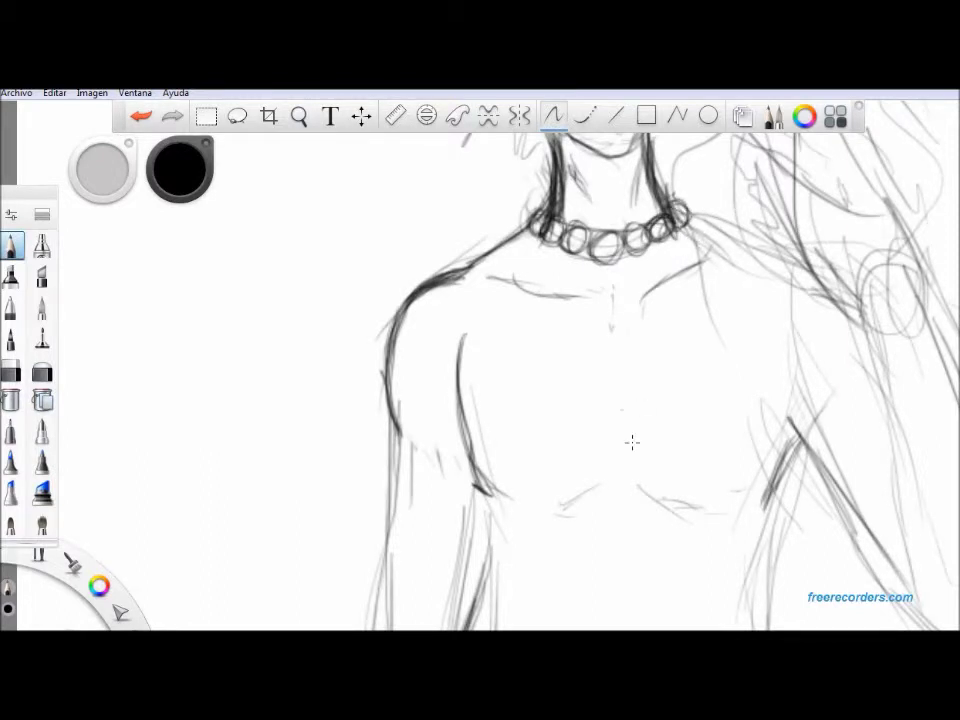
drag(660, 437, 656, 375)
key(ctrl+z)
Step: Reinforce the collarbones, the lower pectoral line, and the right side of the torso below the armpit
key(space)
drag(632, 420, 600, 462)
click(642, 260)
drag(466, 223, 530, 237)
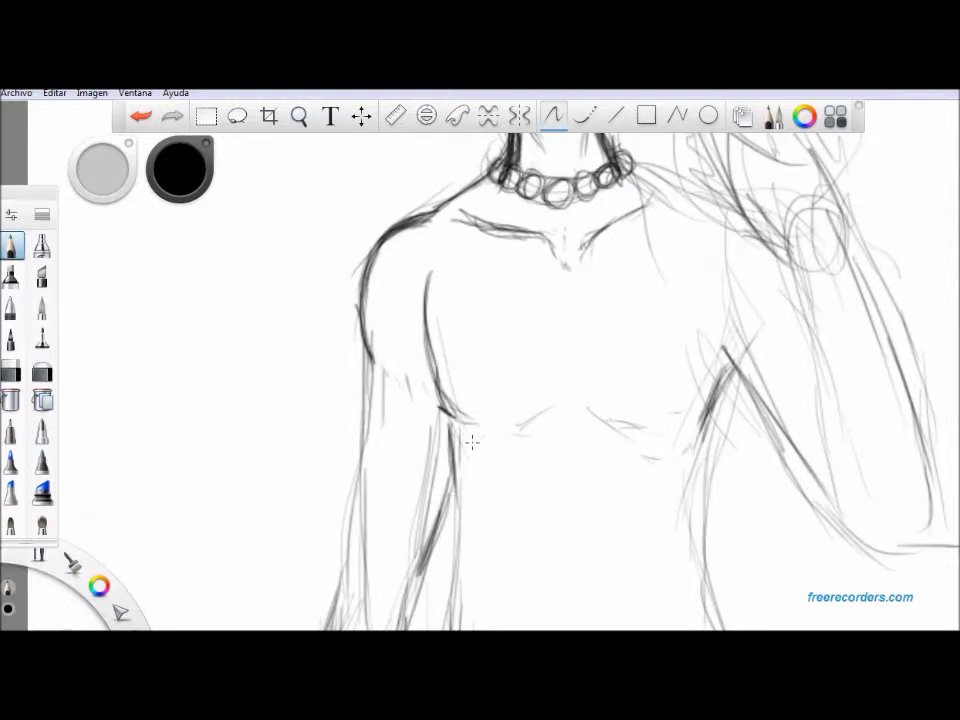
mouse_move(576, 417)
mouse_down()
mouse_move(653, 431)
mouse_move(695, 418)
mouse_up()
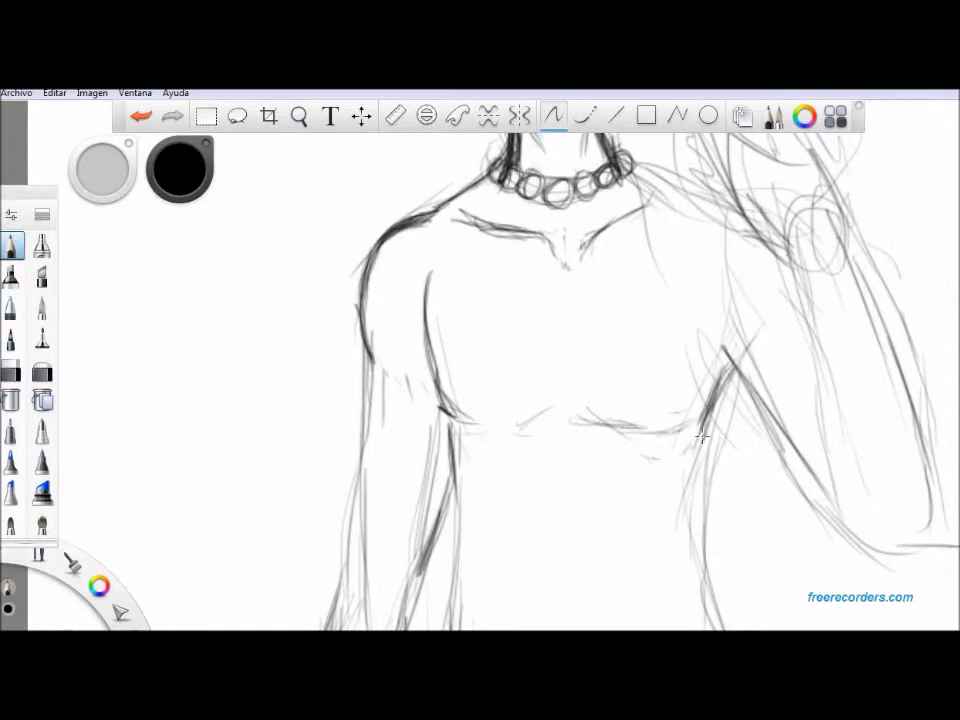
mouse_move(708, 424)
mouse_down()
mouse_move(692, 536)
mouse_move(731, 428)
mouse_move(712, 525)
mouse_up()
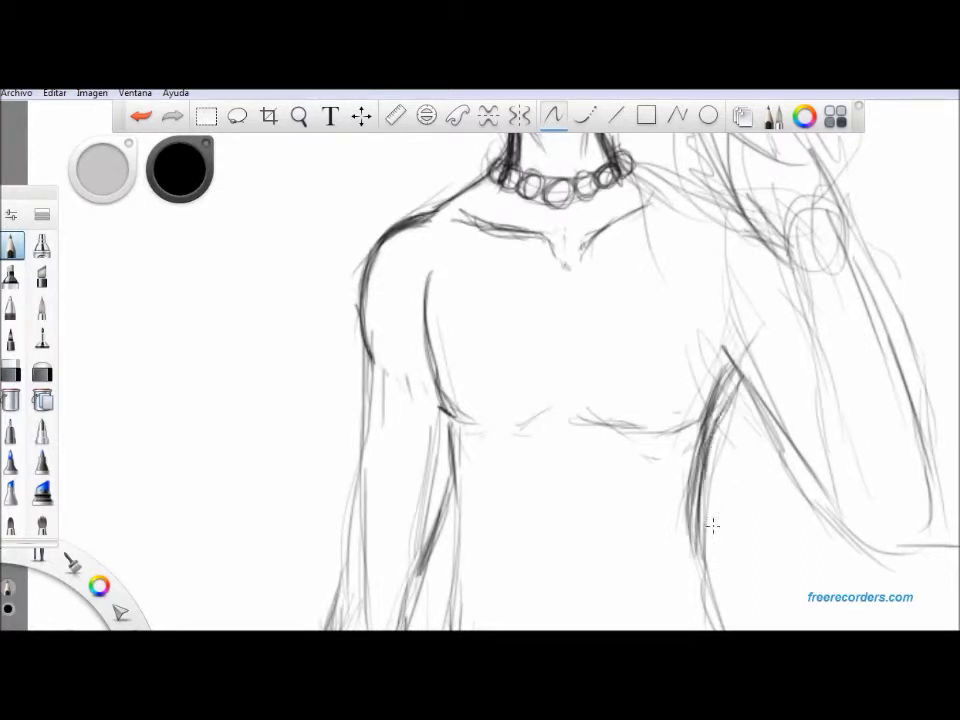
Step: Erase the excess lines around the right armpit and torso side with a smaller eraser
key(e)
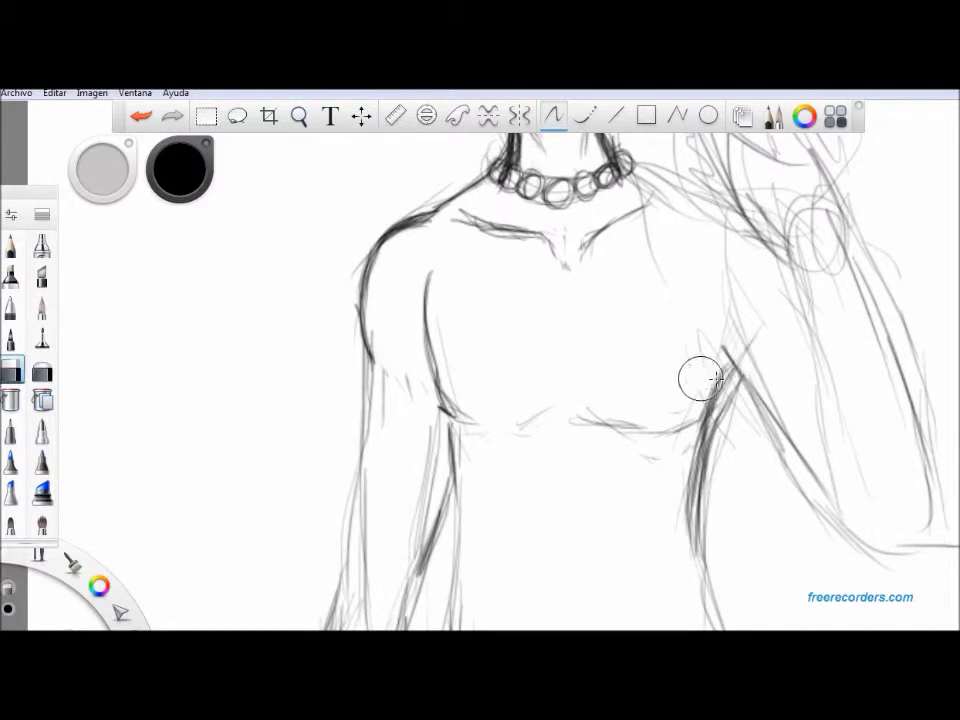
drag(731, 393, 706, 383)
key(ctrl+z)
drag(114, 173, 103, 162)
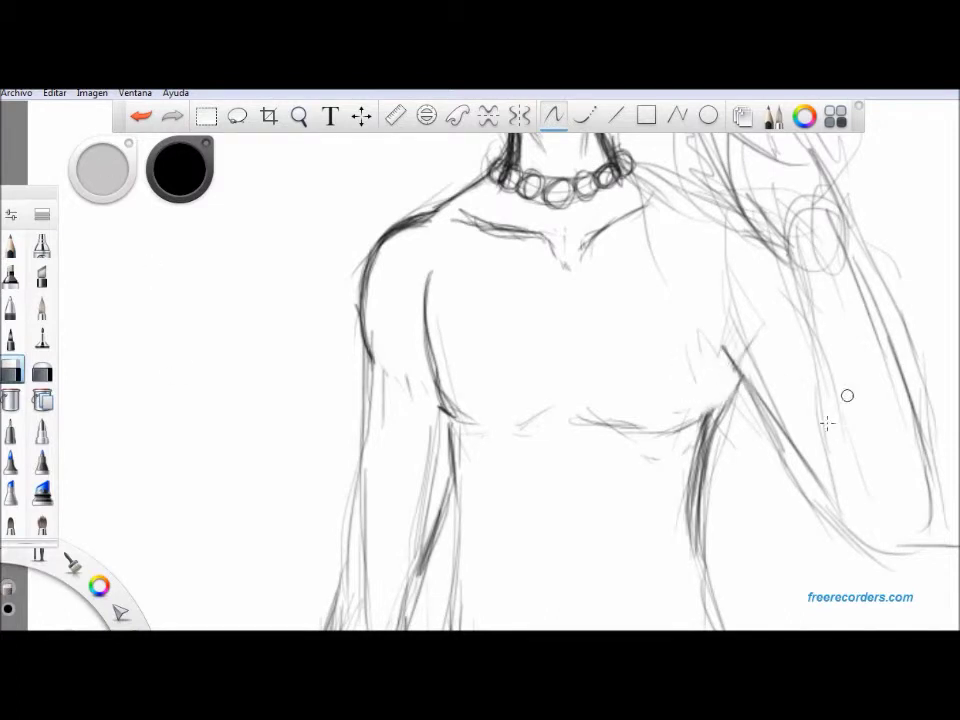
mouse_move(685, 469)
mouse_down()
mouse_move(721, 437)
mouse_move(697, 538)
mouse_move(717, 606)
mouse_move(714, 468)
mouse_up()
Step: Redraw the right waist contour in pencil, curving down to the hip
mouse_move(764, 628)
mouse_down()
mouse_move(757, 572)
mouse_move(748, 572)
mouse_up()
drag(798, 575, 624, 448)
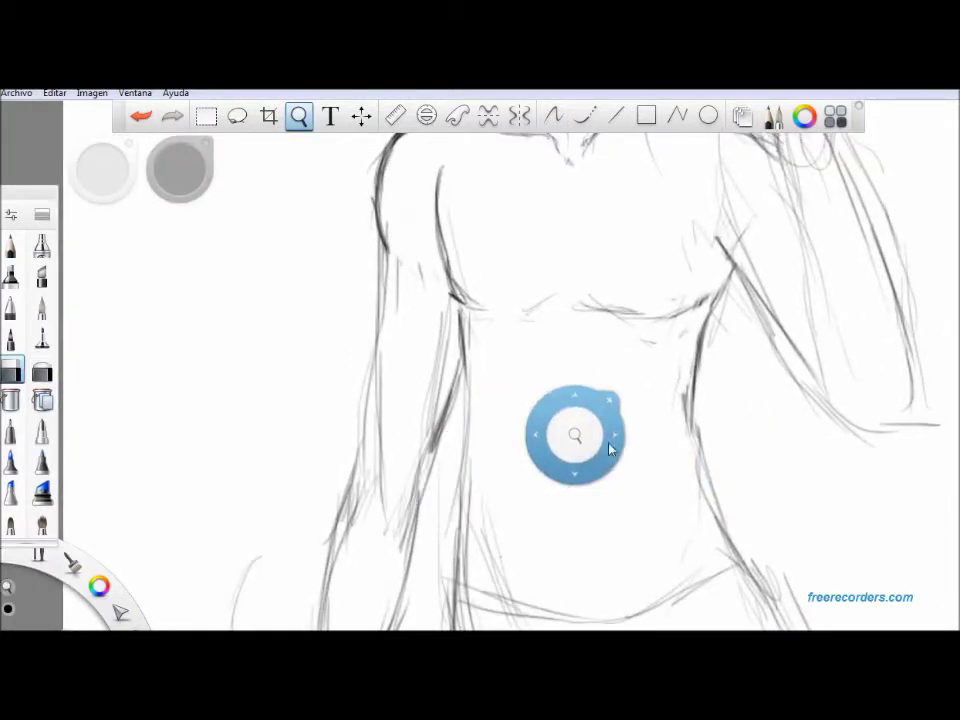
click(10, 245)
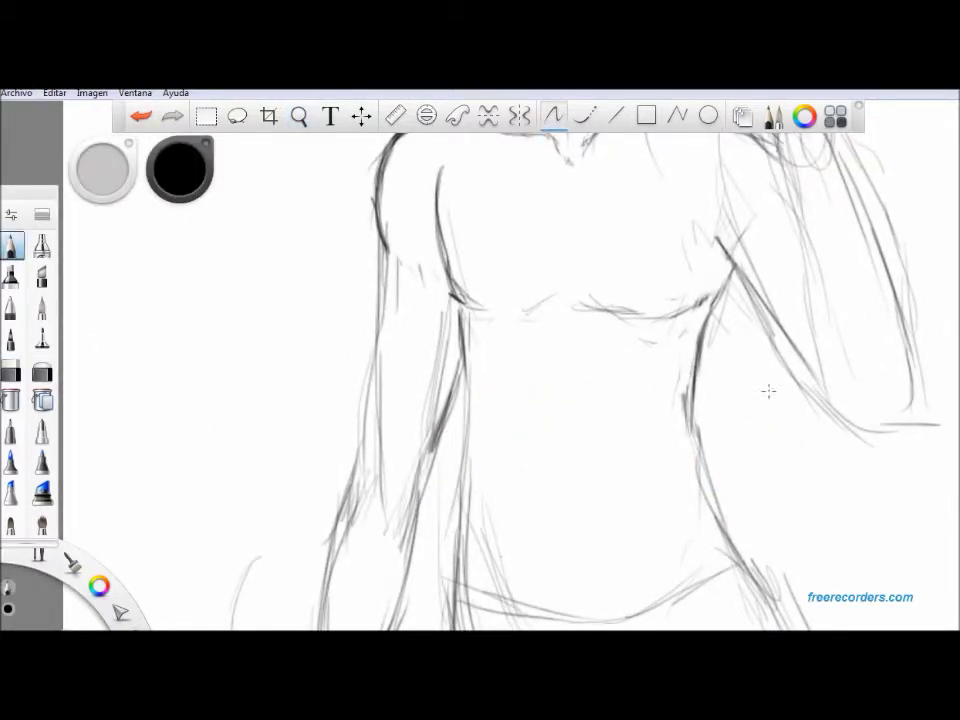
drag(708, 447, 750, 574)
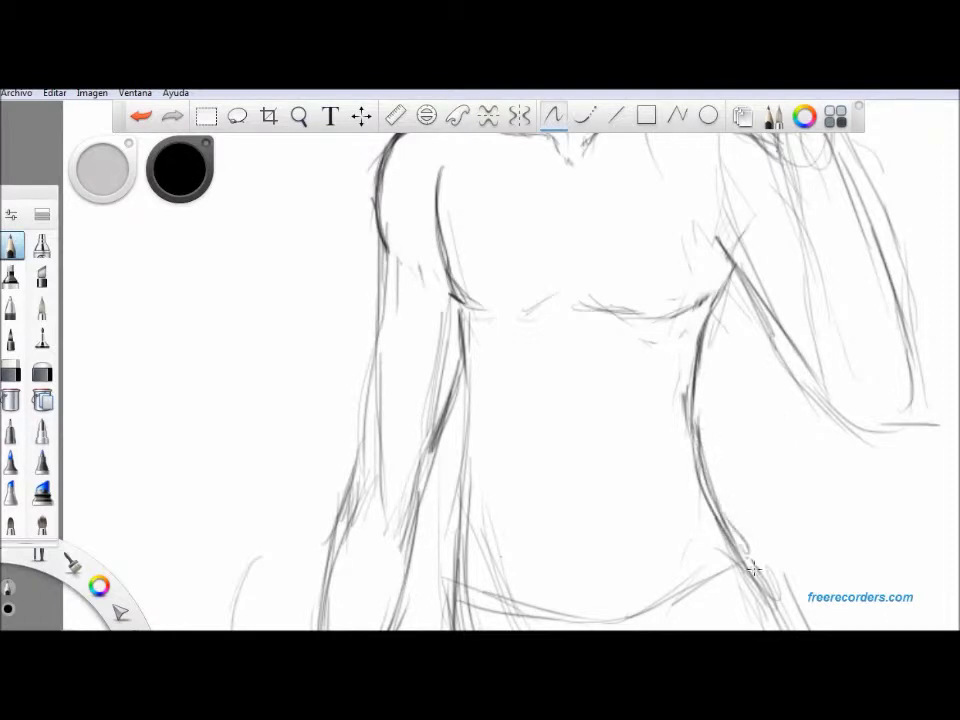
drag(718, 484, 710, 410)
Step: Darken the left side of the waist and sketch the hip-bone lines on the lower abdomen
drag(466, 352, 471, 493)
drag(471, 438, 469, 590)
drag(492, 548, 514, 579)
drag(658, 535, 647, 570)
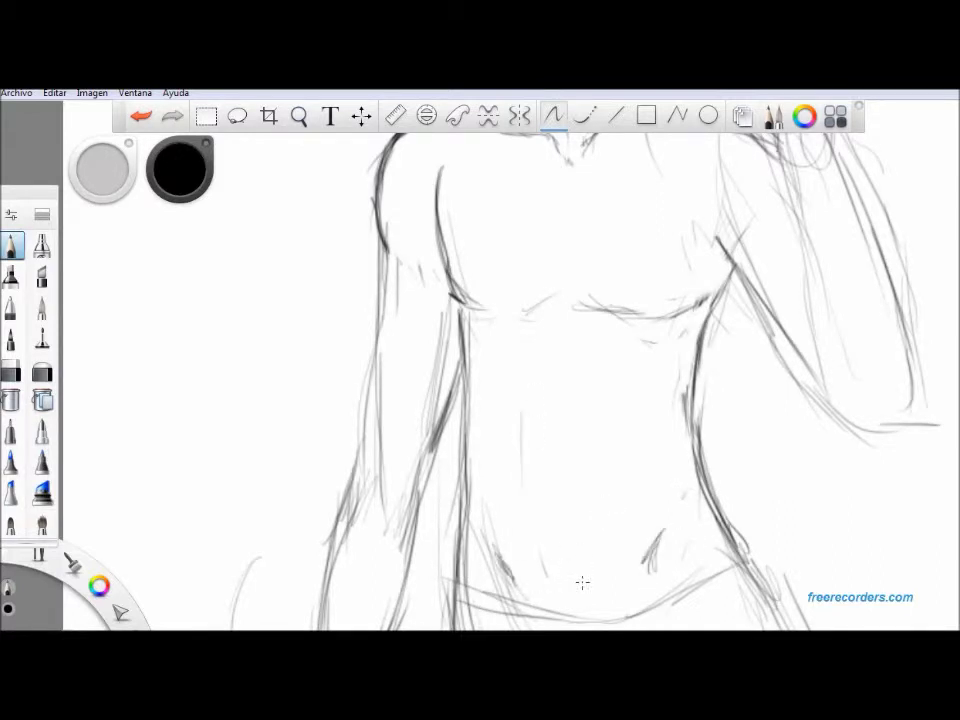
Step: Draw the upper edge of the trouser waistband curving across the hips, with reinforced strokes at its left end
mouse_move(467, 569)
mouse_down()
mouse_move(550, 592)
mouse_move(668, 584)
mouse_move(733, 544)
mouse_move(655, 571)
mouse_up()
mouse_move(449, 545)
mouse_down()
mouse_move(508, 582)
mouse_move(478, 577)
mouse_up()
mouse_move(447, 546)
mouse_down()
mouse_move(446, 622)
mouse_move(449, 605)
mouse_move(512, 621)
mouse_up()
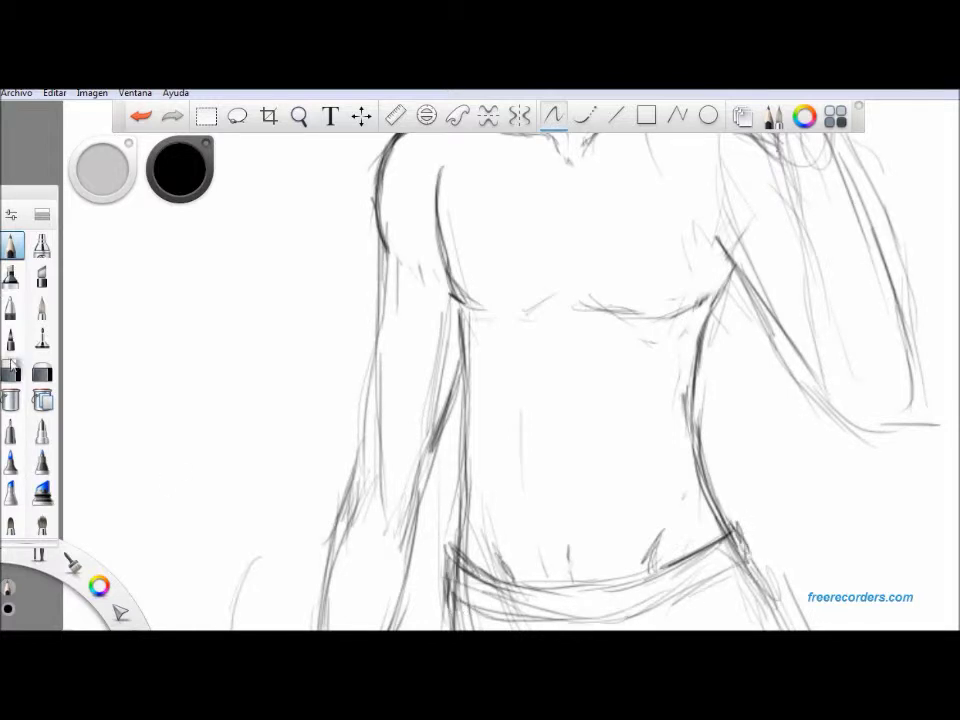
Step: Thin the right waist contour with the eraser, then redraw it down to the hip and darken the left waist contour in pencil
click(10, 370)
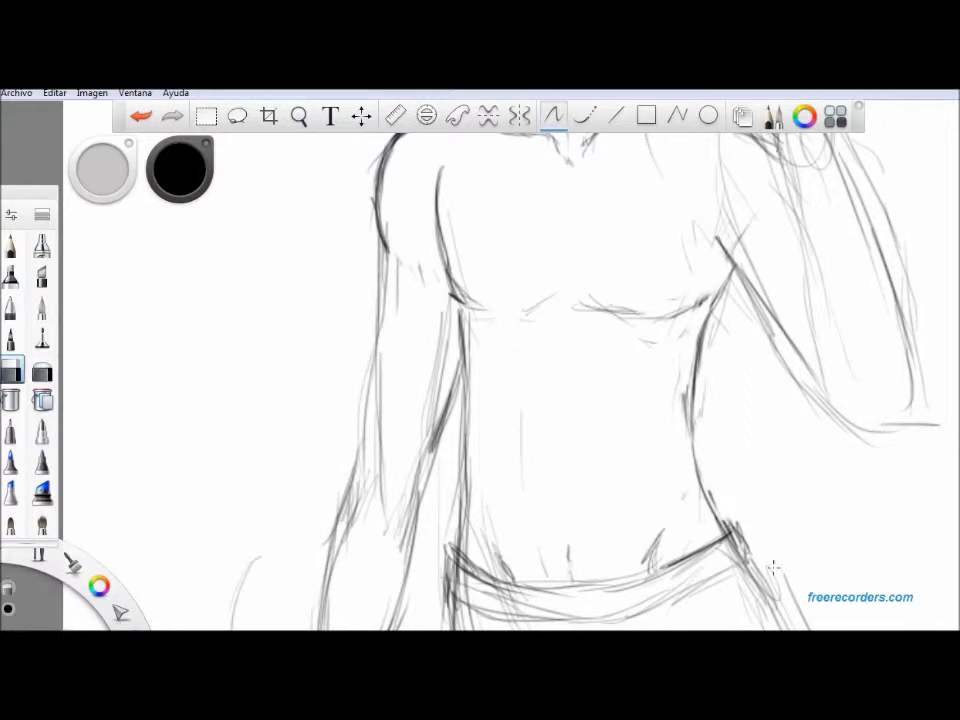
click(10, 245)
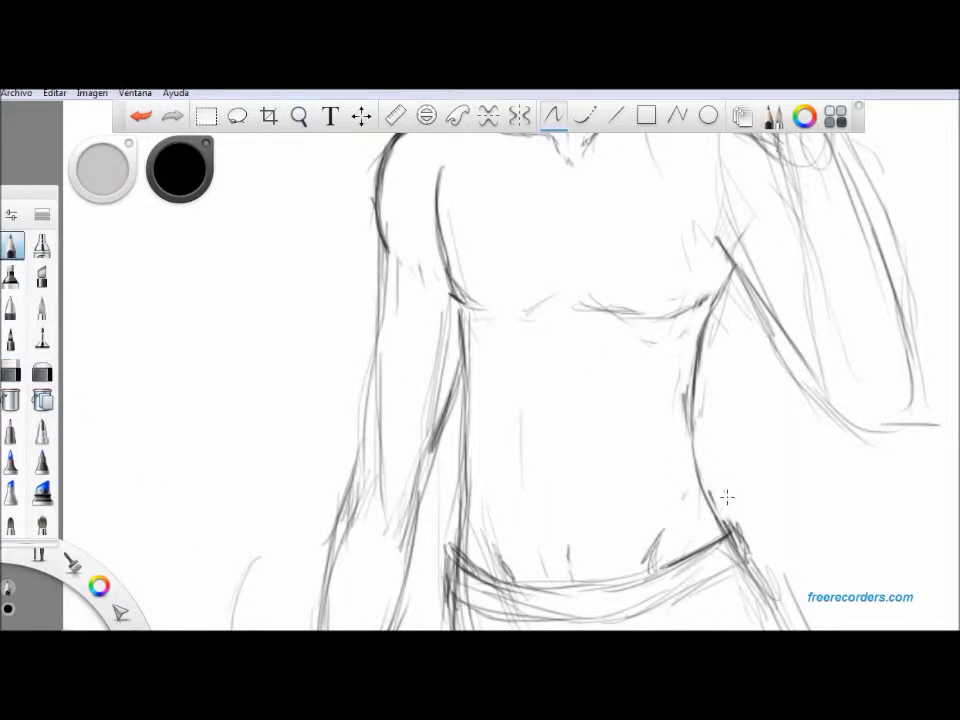
mouse_move(716, 505)
mouse_down()
mouse_move(704, 408)
mouse_move(706, 470)
mouse_move(702, 405)
mouse_up()
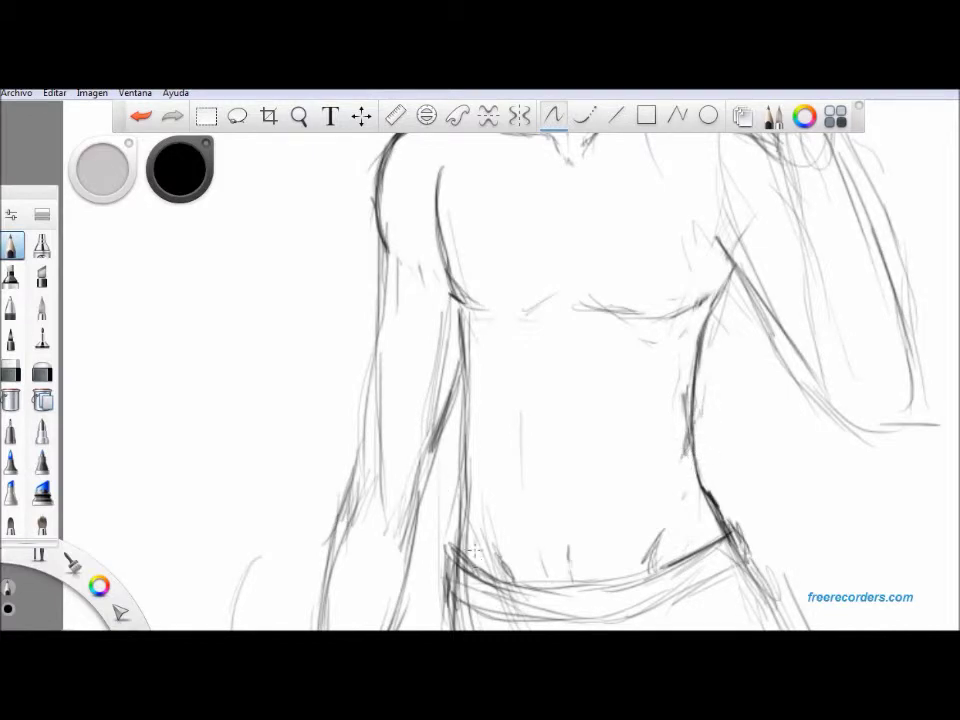
mouse_move(478, 359)
mouse_down()
mouse_move(487, 439)
mouse_move(476, 515)
mouse_move(483, 487)
mouse_up()
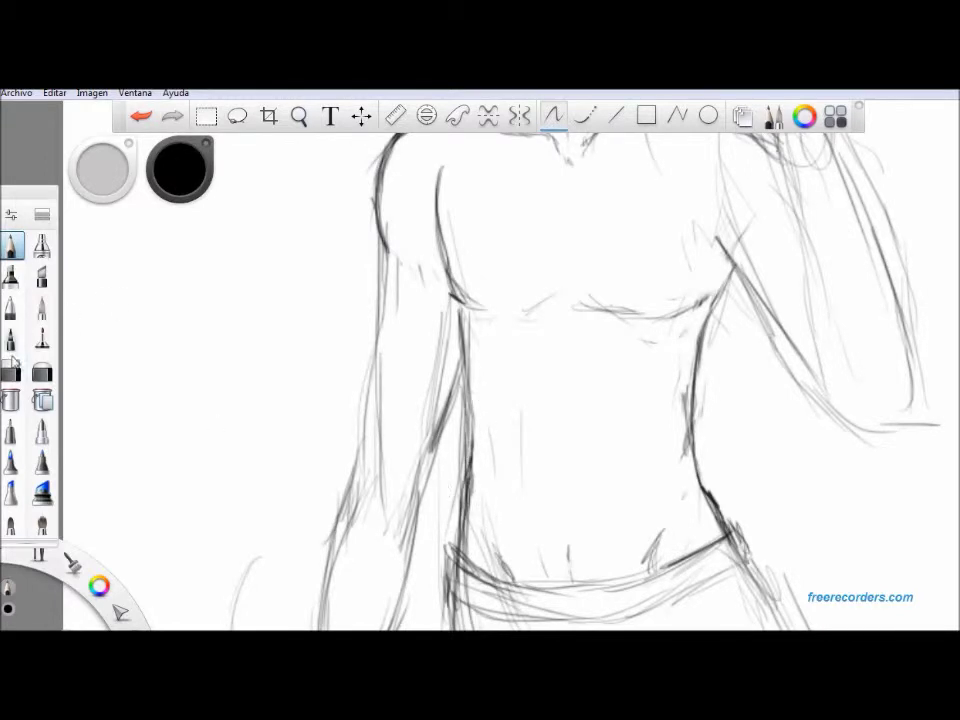
Step: Erase stray lines on the abdomen, the middle of the pectoral line, below the right armpit and inside the hanging upper arm
click(11, 372)
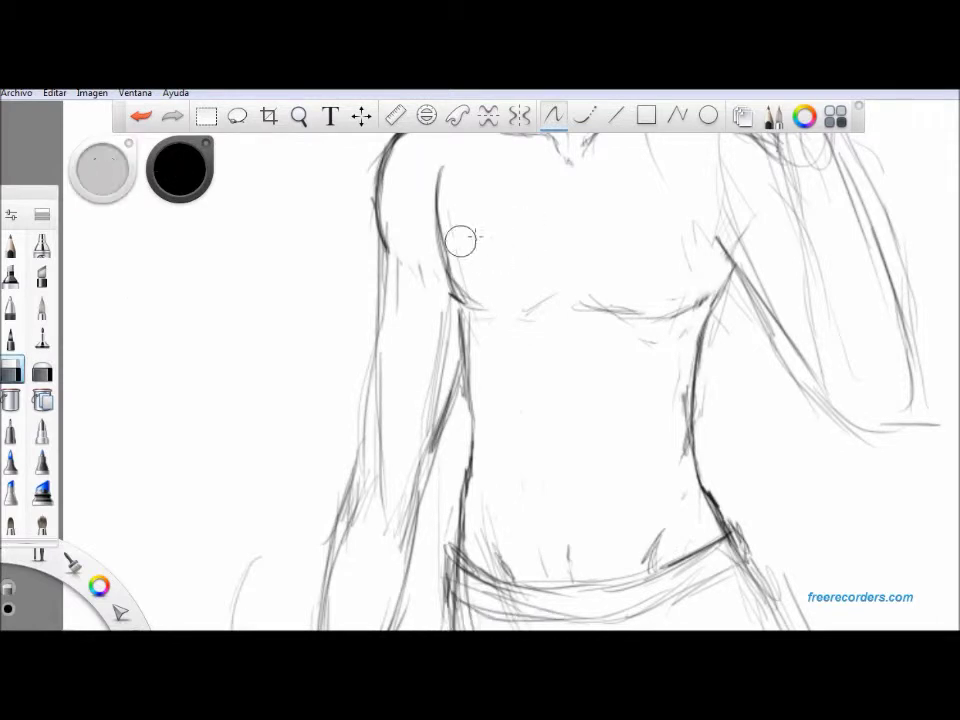
drag(671, 307, 644, 318)
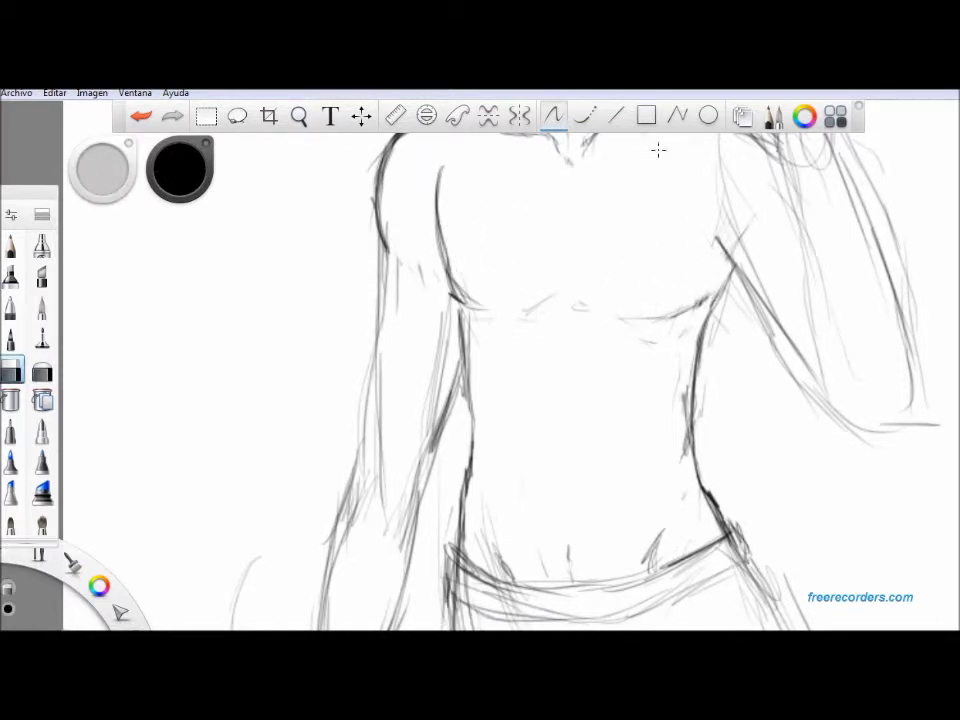
mouse_move(739, 314)
mouse_down()
mouse_move(735, 328)
mouse_move(743, 284)
mouse_up()
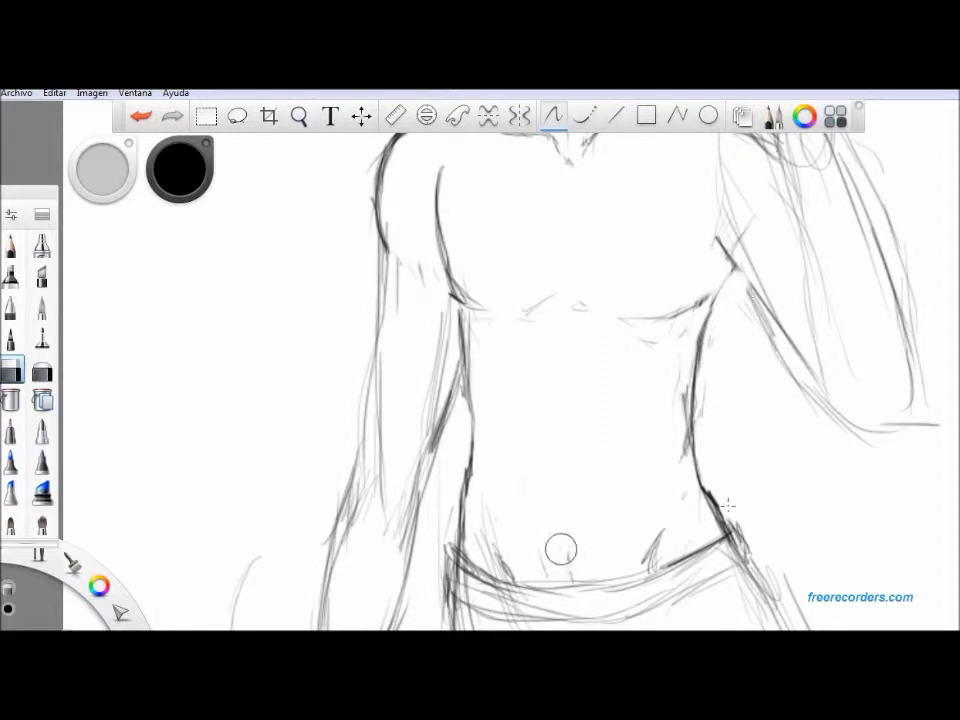
drag(484, 357, 489, 413)
drag(446, 314, 436, 411)
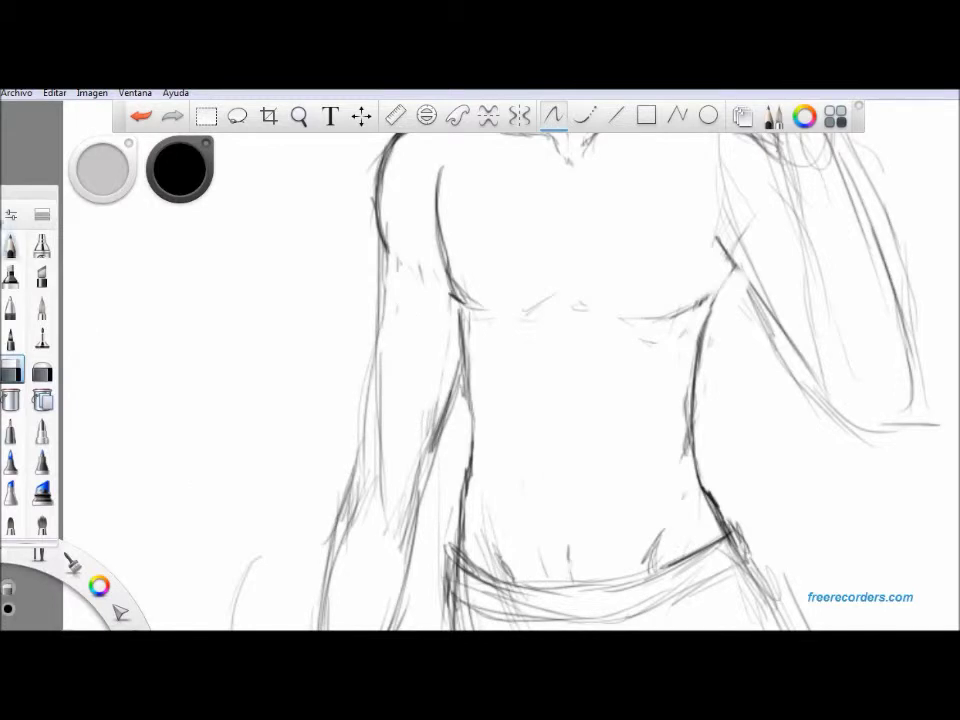
Step: Darken the outer contour of the hanging upper arm in pencil and undo the last stray stroke
click(12, 245)
mouse_move(401, 261)
mouse_down()
mouse_move(393, 180)
mouse_move(388, 407)
mouse_up()
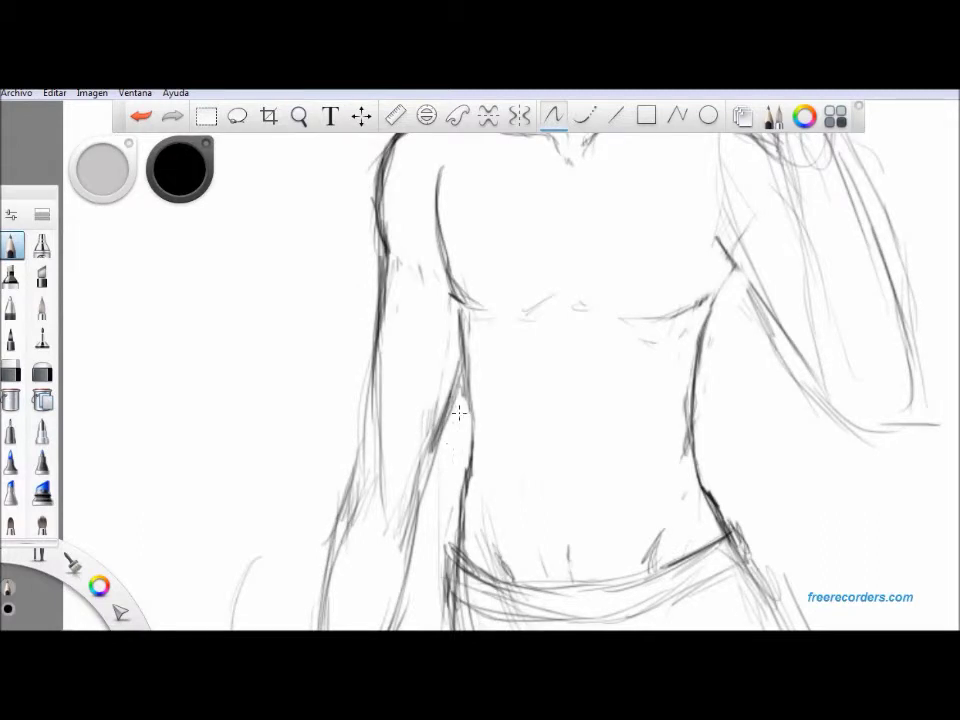
mouse_move(381, 423)
mouse_down()
mouse_move(374, 493)
mouse_move(423, 488)
mouse_move(422, 521)
mouse_move(449, 487)
mouse_up()
key(ctrl+z)
Step: Erase the overlapping construction lines around the elbow of the hanging arm
key(space)
mouse_move(462, 590)
mouse_down()
mouse_move(467, 544)
mouse_move(490, 535)
mouse_up()
mouse_move(499, 559)
mouse_down()
mouse_move(568, 384)
mouse_move(623, 378)
mouse_up()
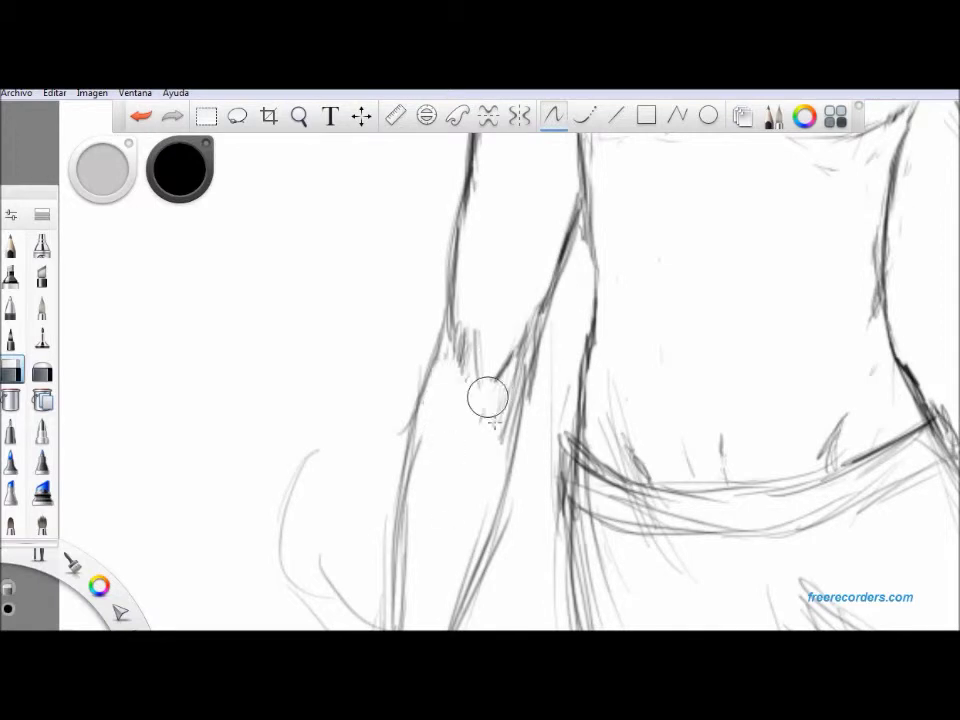
Step: Darken the inner contour of the hanging forearm in pencil from the elbow down to the wrist
click(10, 245)
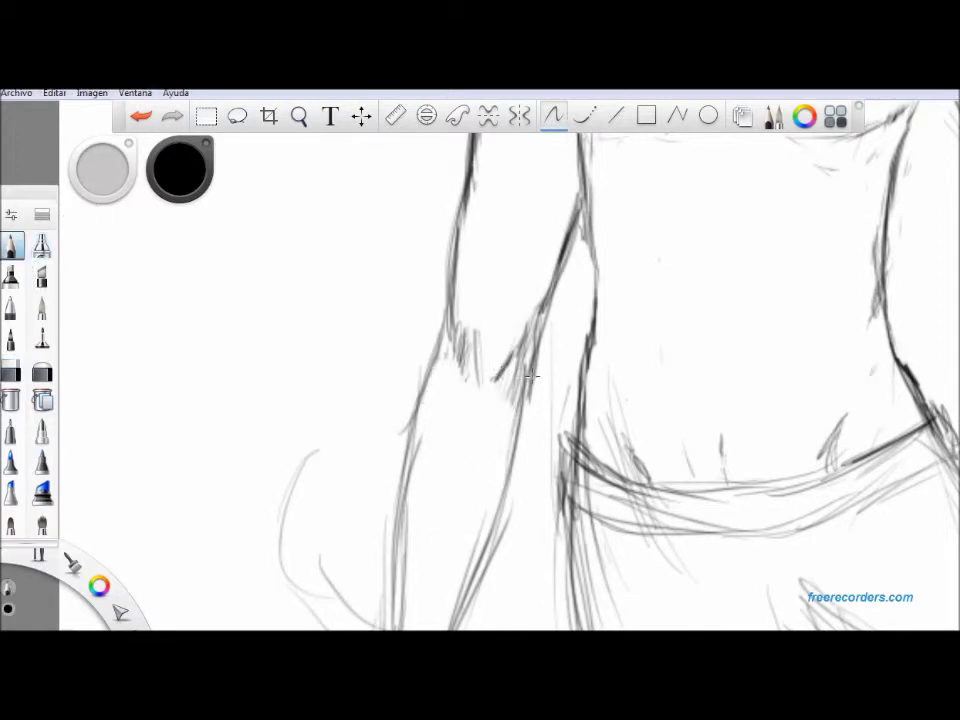
mouse_move(541, 364)
mouse_down()
mouse_move(534, 450)
mouse_move(502, 544)
mouse_move(588, 568)
mouse_up()
key(space)
drag(631, 549, 654, 396)
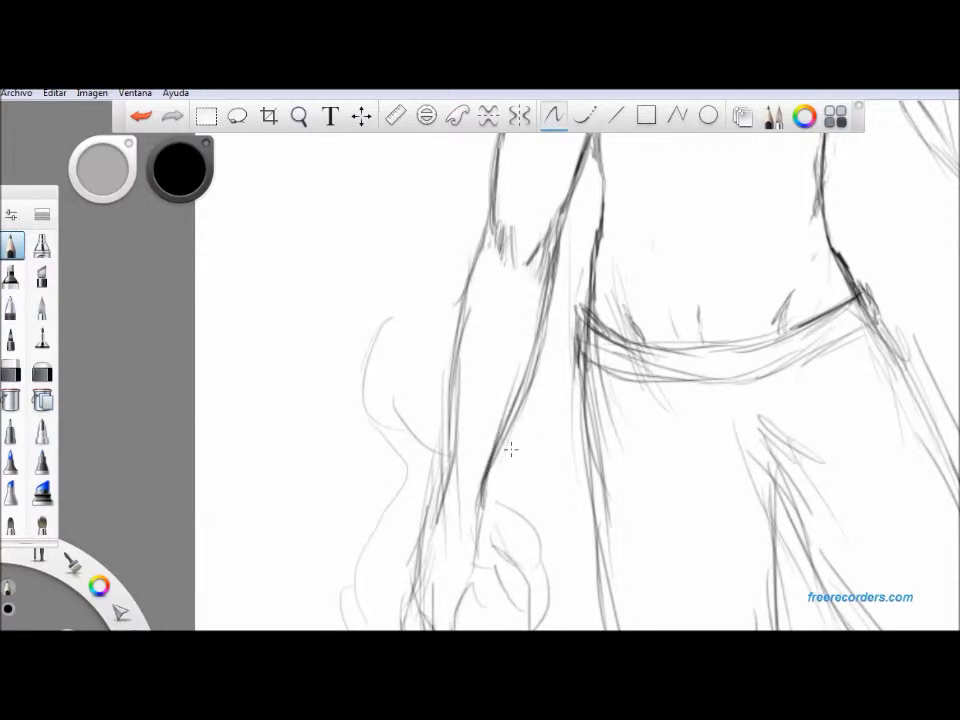
mouse_move(532, 406)
mouse_down()
mouse_move(566, 264)
mouse_move(563, 282)
mouse_up()
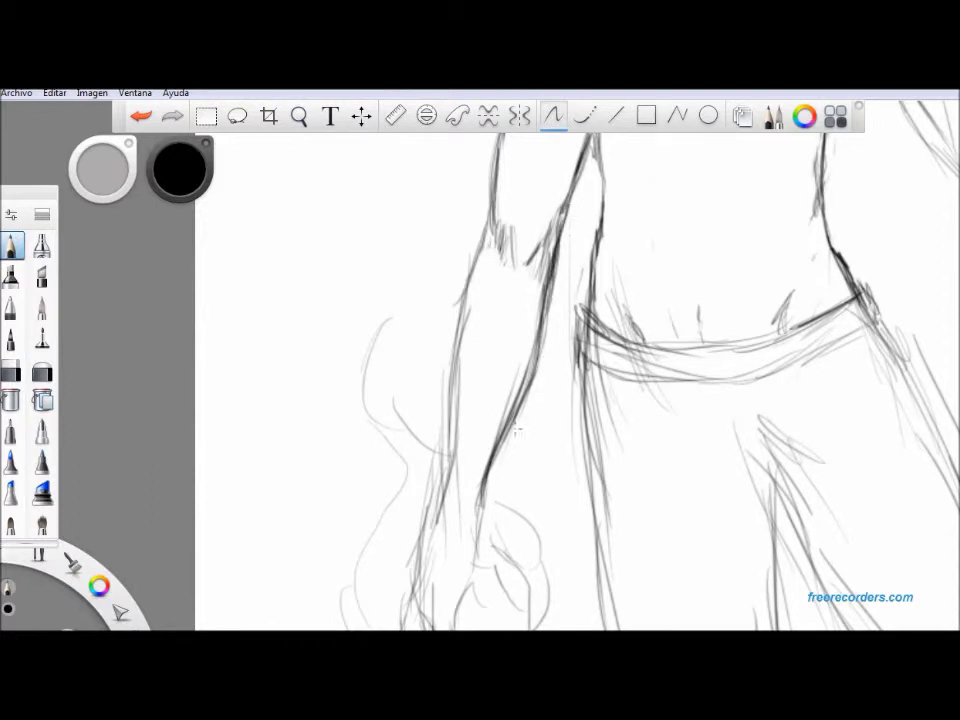
Step: Thin the inner and outer contours of the hanging forearm with a smaller eraser
click(14, 370)
drag(93, 197, 94, 181)
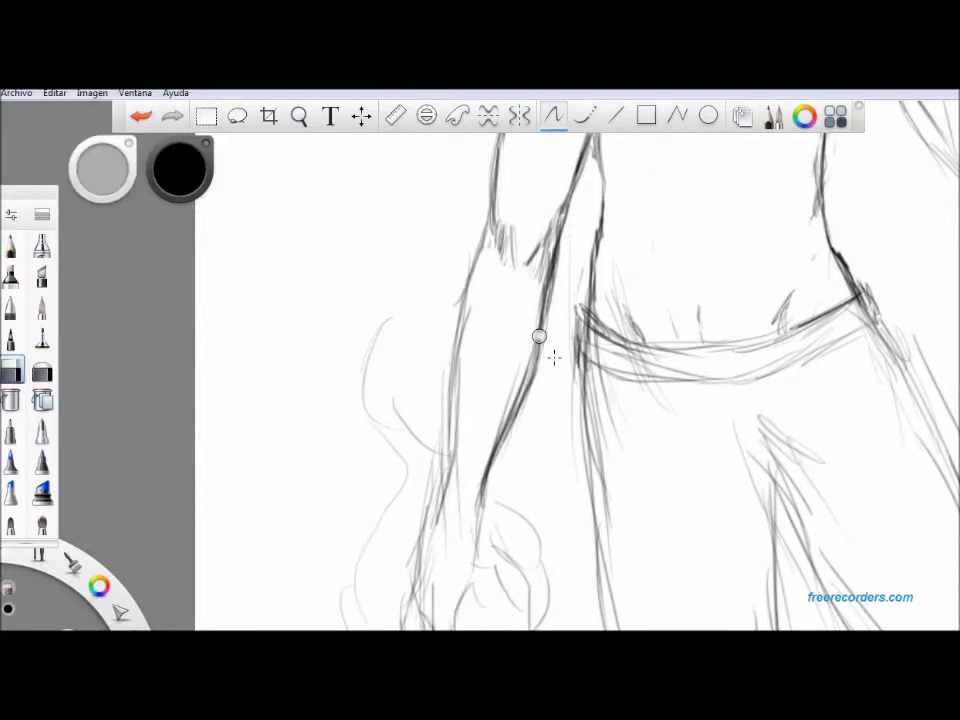
key(ctrl+z)
mouse_move(560, 318)
mouse_down()
mouse_move(572, 291)
mouse_move(563, 343)
mouse_up()
mouse_move(532, 392)
mouse_down()
mouse_move(546, 358)
mouse_move(534, 396)
mouse_up()
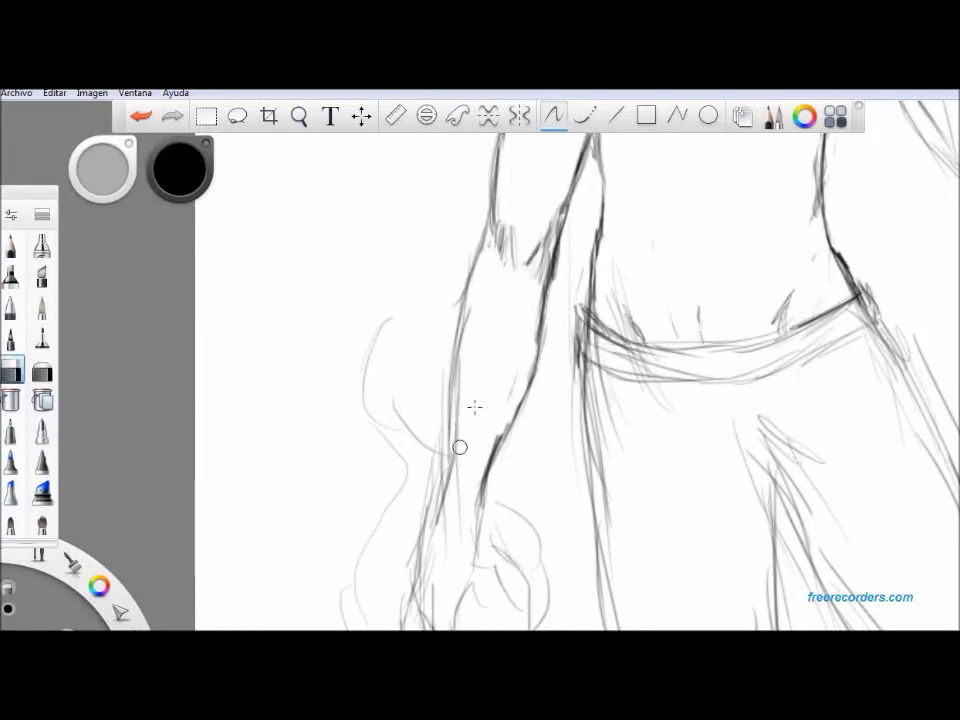
drag(474, 407, 478, 280)
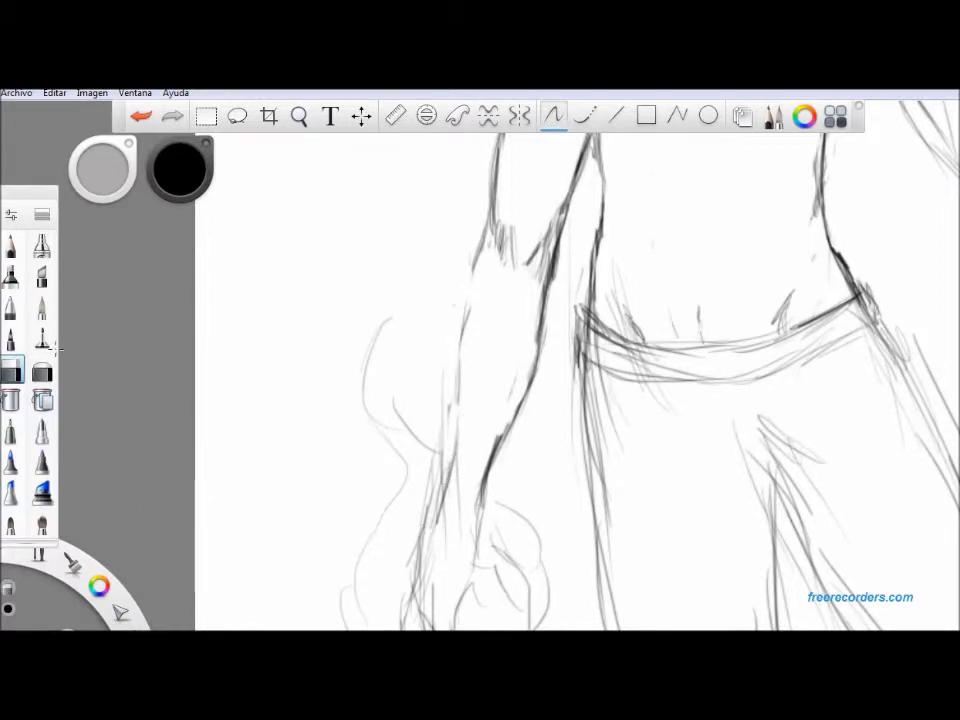
Step: Redraw the outer contour of the hanging forearm in pencil and define the wrist and the base of the thumb
click(13, 247)
drag(453, 472, 443, 506)
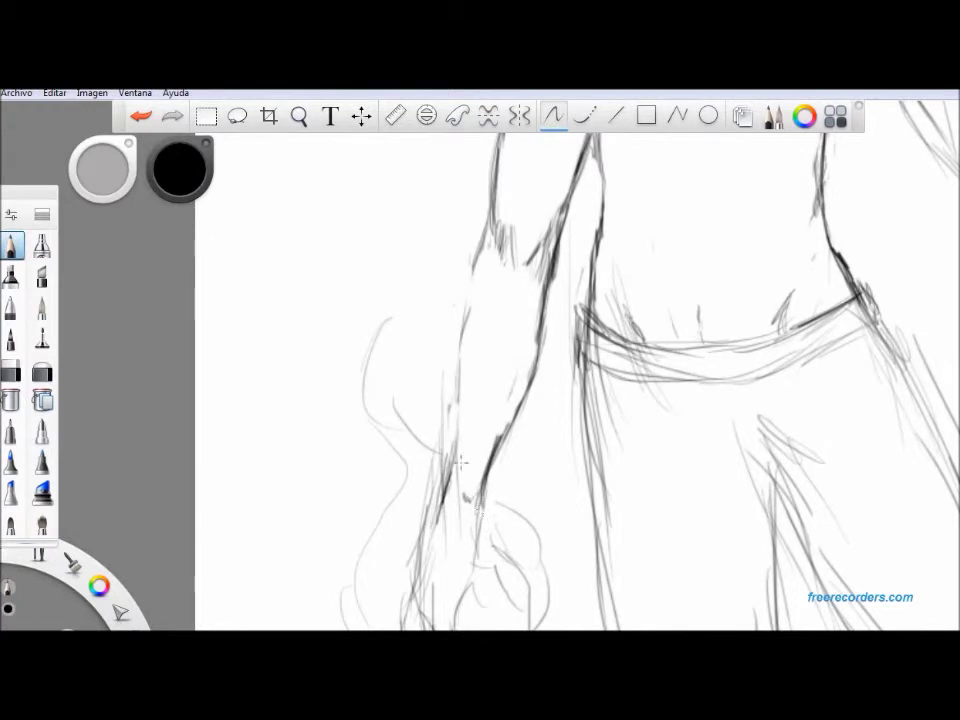
mouse_move(459, 497)
mouse_down()
mouse_move(439, 531)
mouse_move(424, 601)
mouse_up()
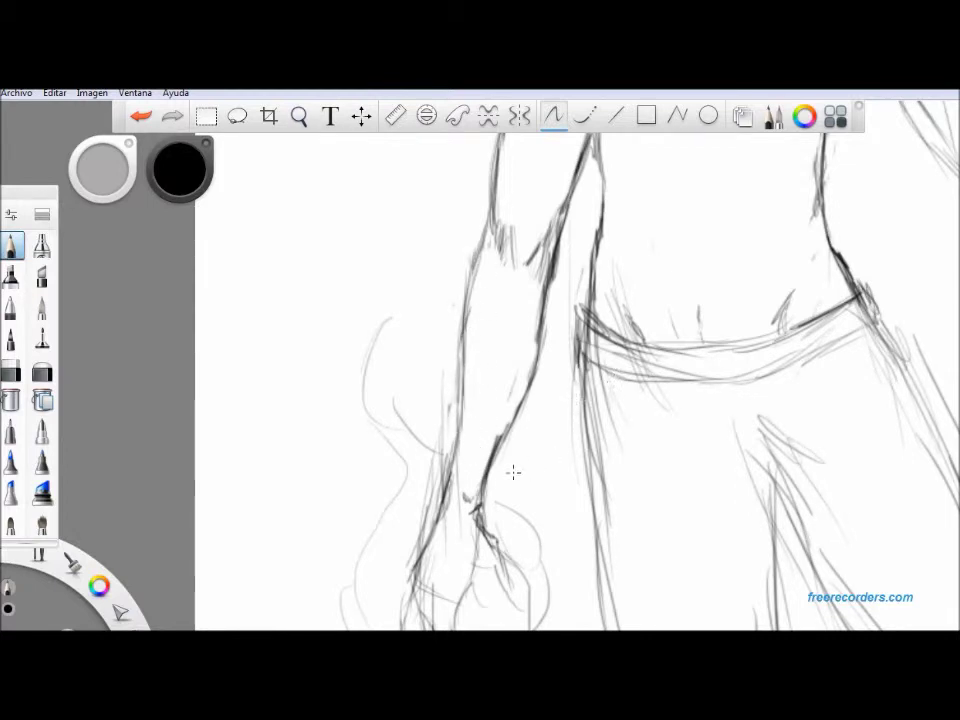
mouse_move(669, 455)
mouse_down()
mouse_move(669, 519)
mouse_move(640, 588)
mouse_move(644, 626)
mouse_up()
key(ctrl+z)
Step: Darken the underside of the raised upper arm and shape its elbow with angular pencil strokes
key(space)
drag(714, 464, 636, 422)
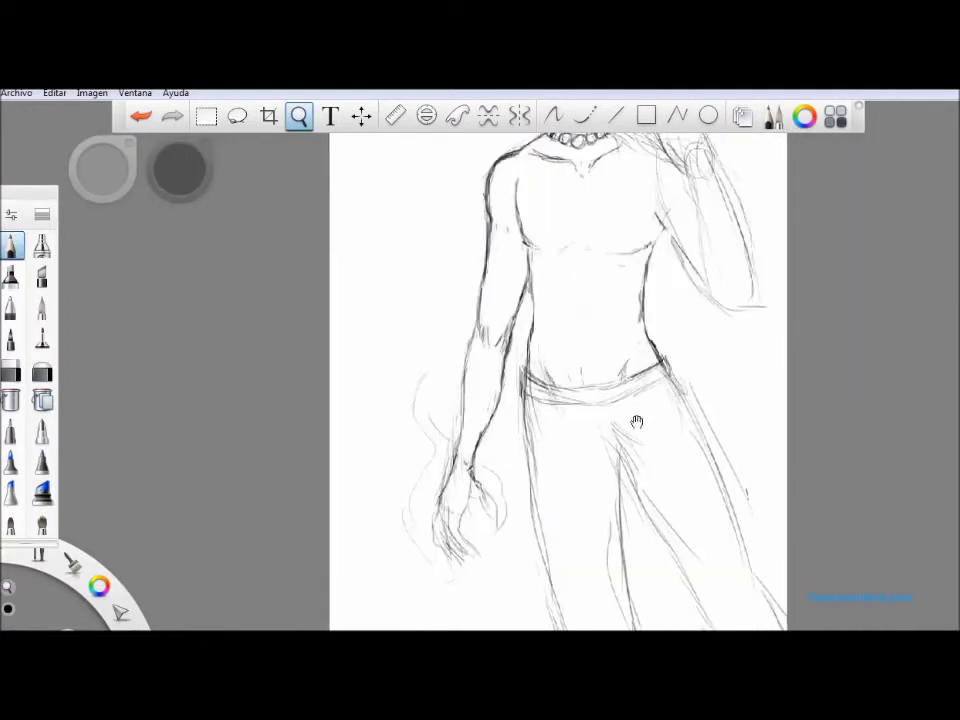
drag(658, 247, 724, 259)
click(724, 259)
mouse_move(493, 288)
mouse_down()
mouse_move(592, 418)
mouse_move(595, 445)
mouse_move(567, 394)
mouse_move(660, 517)
mouse_up()
mouse_move(716, 557)
mouse_down()
mouse_move(752, 512)
mouse_move(744, 424)
mouse_up()
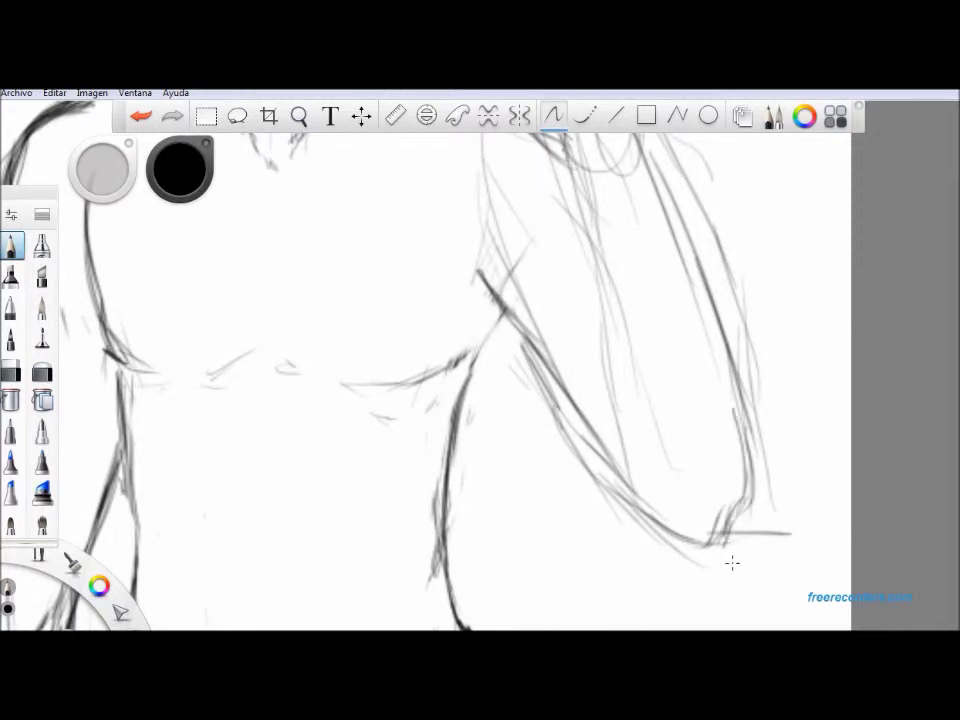
drag(720, 553, 760, 478)
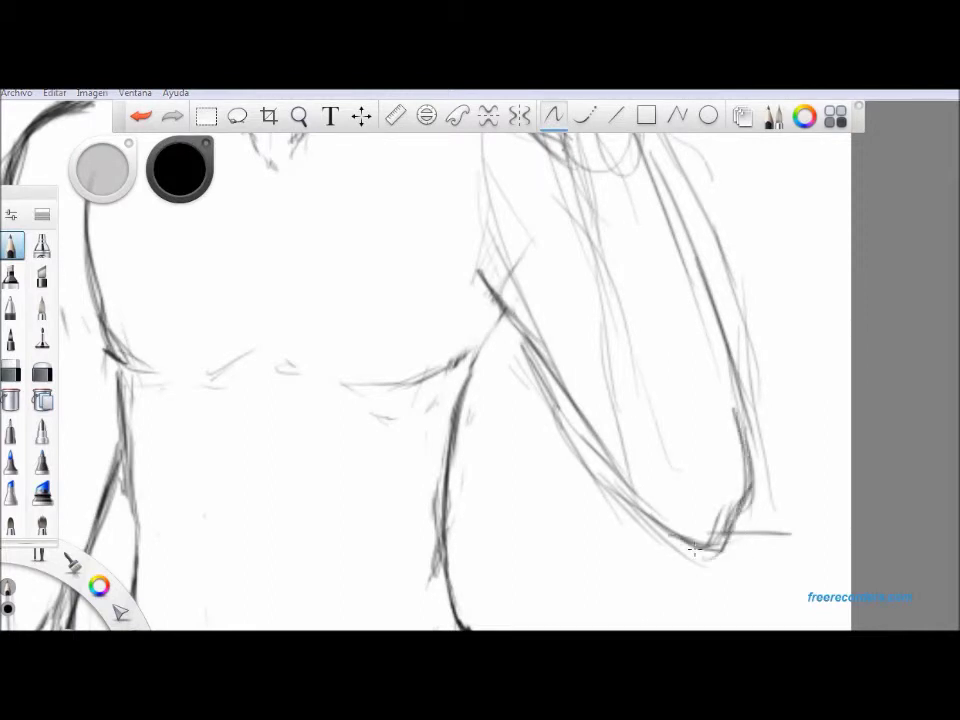
Step: Darken the inner and outer contours of the raised forearm from the elbow up to the wrist
key(space)
mouse_move(688, 491)
mouse_down()
mouse_move(711, 450)
mouse_move(667, 508)
mouse_move(690, 497)
mouse_up()
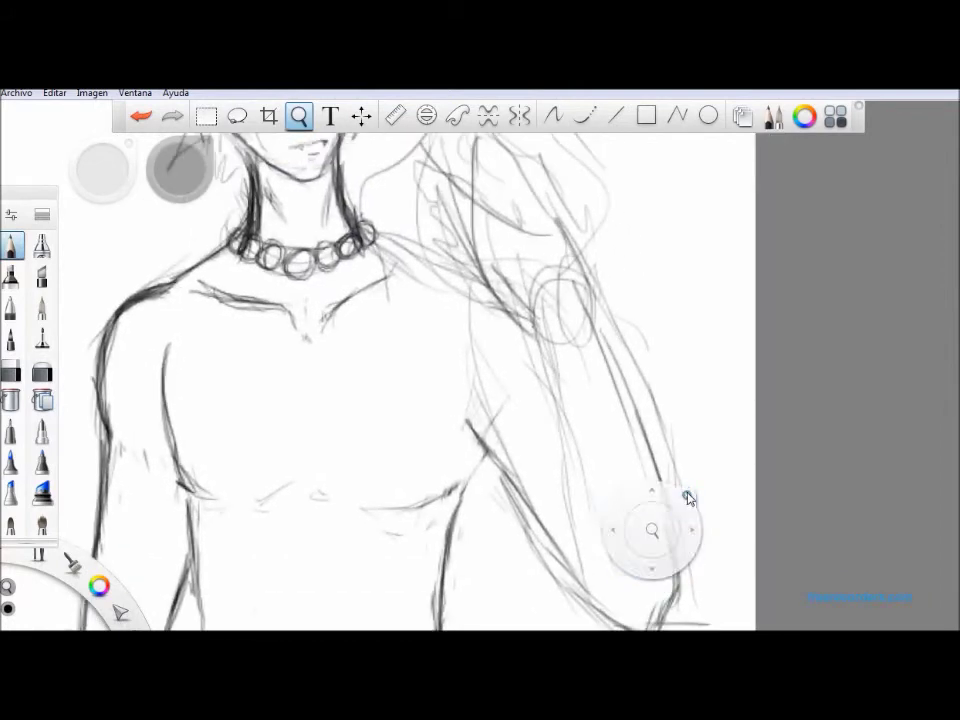
mouse_move(537, 349)
mouse_down()
mouse_move(574, 407)
mouse_move(577, 528)
mouse_move(571, 383)
mouse_up()
mouse_move(679, 551)
mouse_down()
mouse_move(648, 428)
mouse_move(604, 325)
mouse_up()
drag(562, 225, 624, 386)
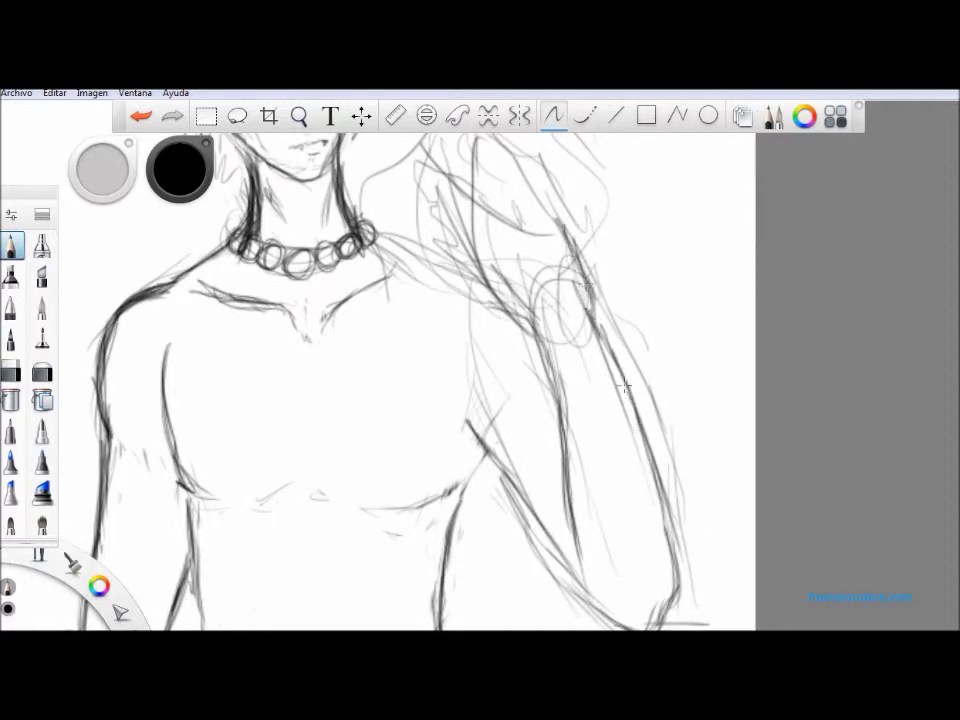
drag(686, 369, 665, 309)
Step: Outline the outer edge of the raised hand from the wrist up to the tip of the uppermost finger
drag(565, 317, 565, 425)
drag(602, 360, 607, 346)
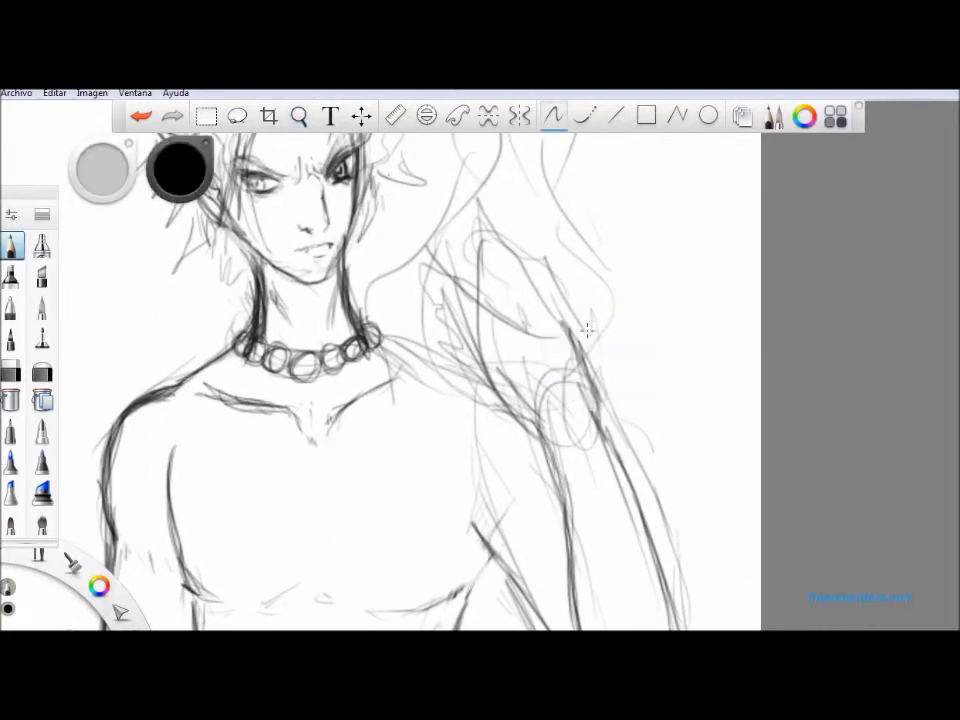
drag(552, 302, 523, 265)
drag(571, 320, 491, 235)
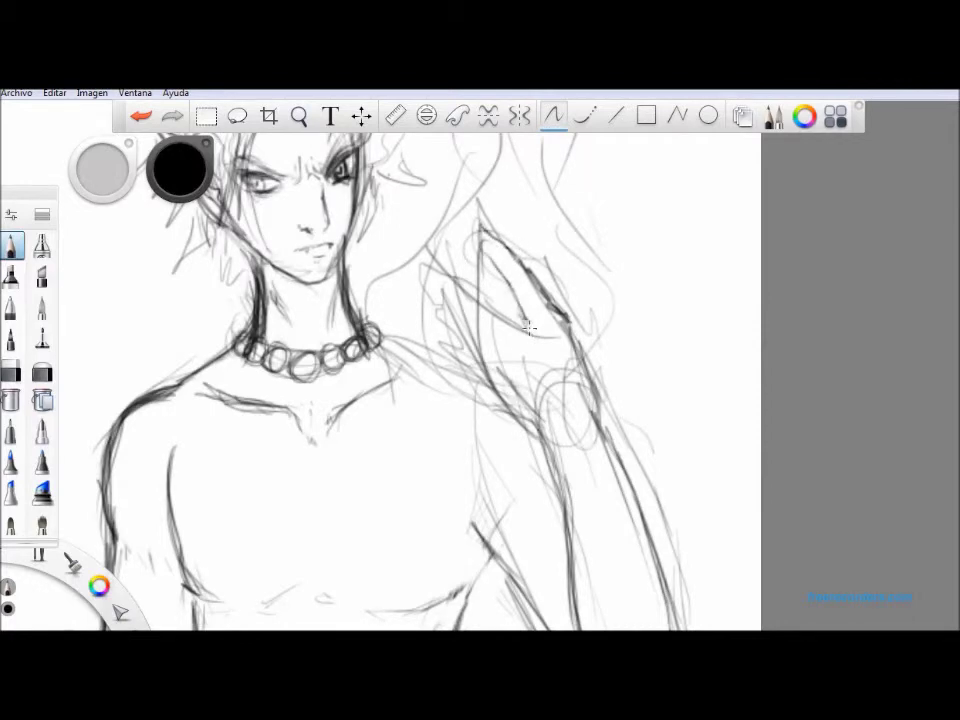
Step: Draw the remaining fingers of the raised hand, with their fingertips and the creases where they meet the palm
mouse_move(519, 317)
mouse_down()
mouse_move(441, 278)
mouse_move(468, 284)
mouse_move(534, 332)
mouse_up()
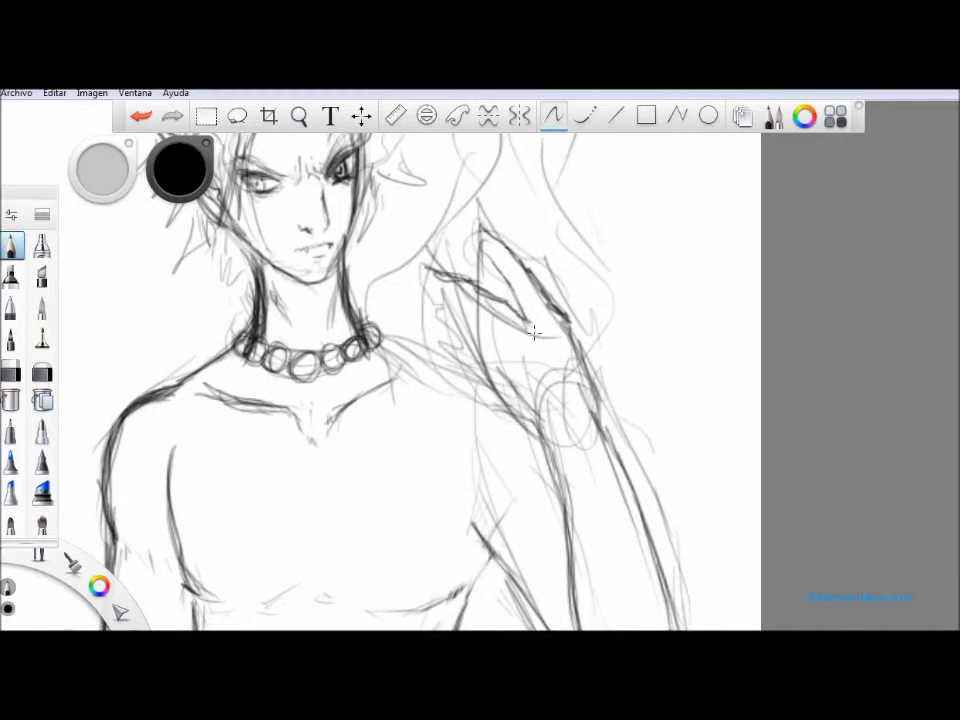
drag(425, 268, 456, 323)
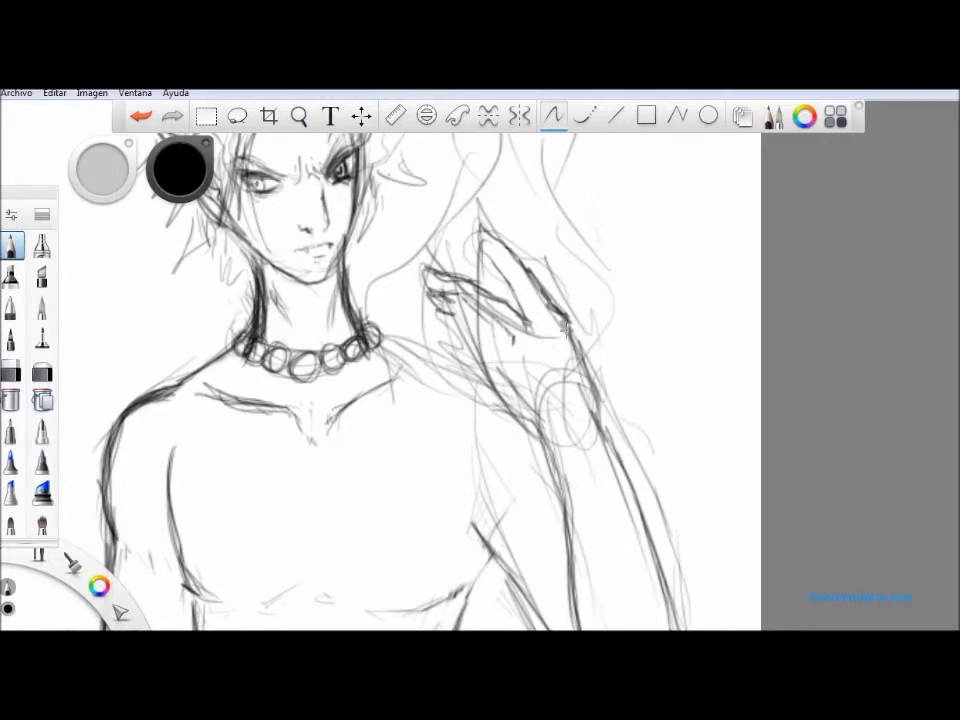
drag(520, 344, 506, 328)
mouse_move(476, 328)
mouse_down()
mouse_move(450, 317)
mouse_move(478, 325)
mouse_move(486, 372)
mouse_move(441, 354)
mouse_move(504, 354)
mouse_move(520, 340)
mouse_up()
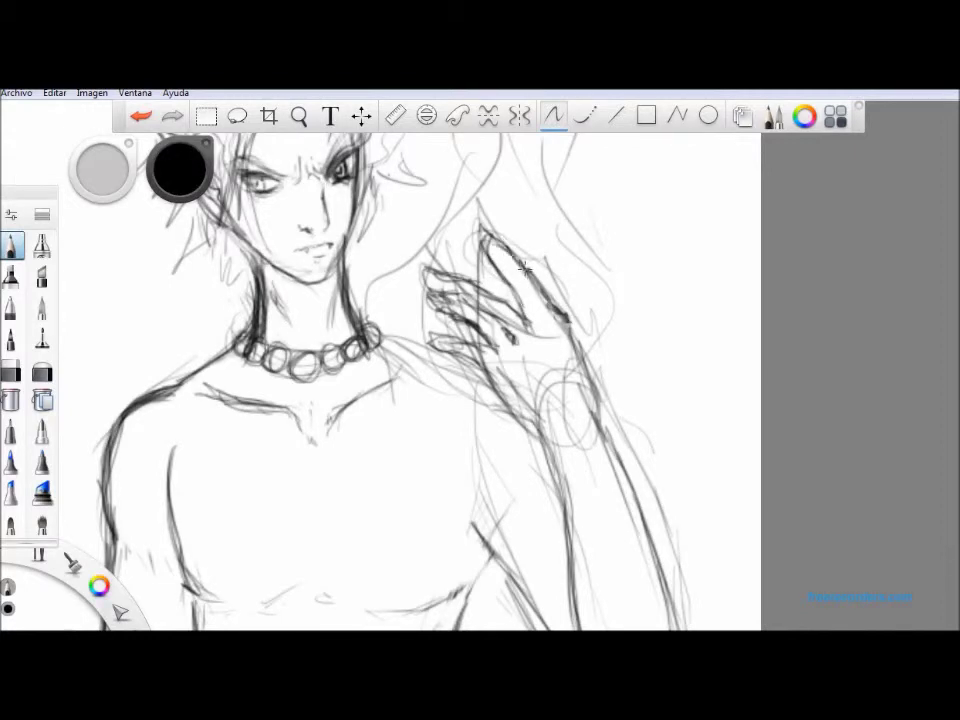
Step: Reinforce the contours of the two upper fingers and the outer edge of the raised hand
drag(511, 260, 567, 325)
drag(489, 240, 520, 267)
drag(433, 273, 487, 287)
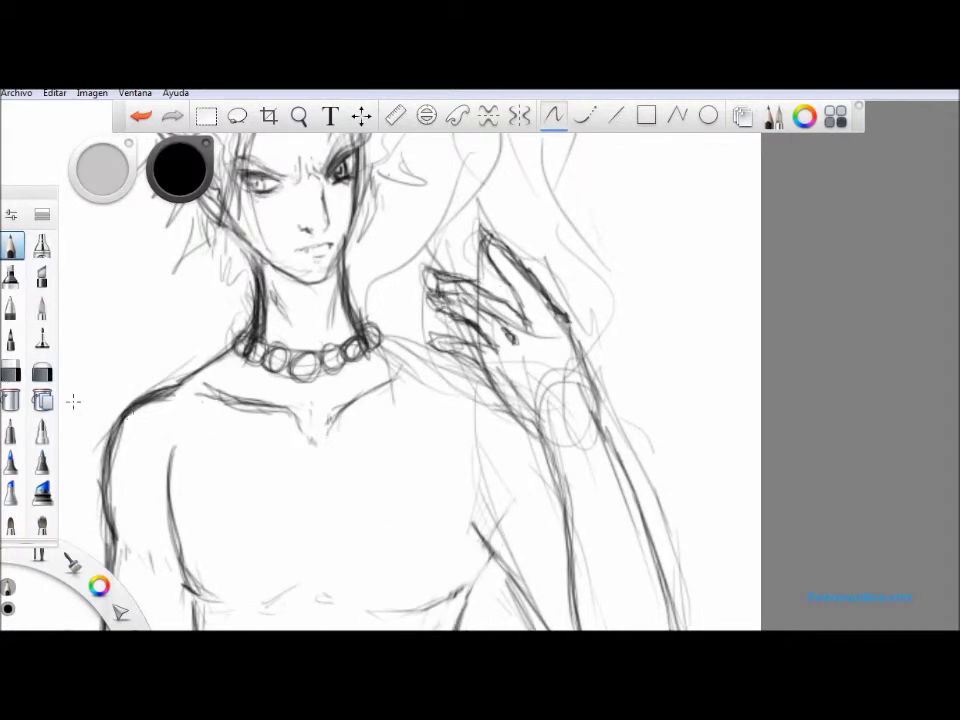
Step: Erase the construction circle and excess lines at the raised wrist, then redraw the wrist and forearm contours in pencil
click(11, 372)
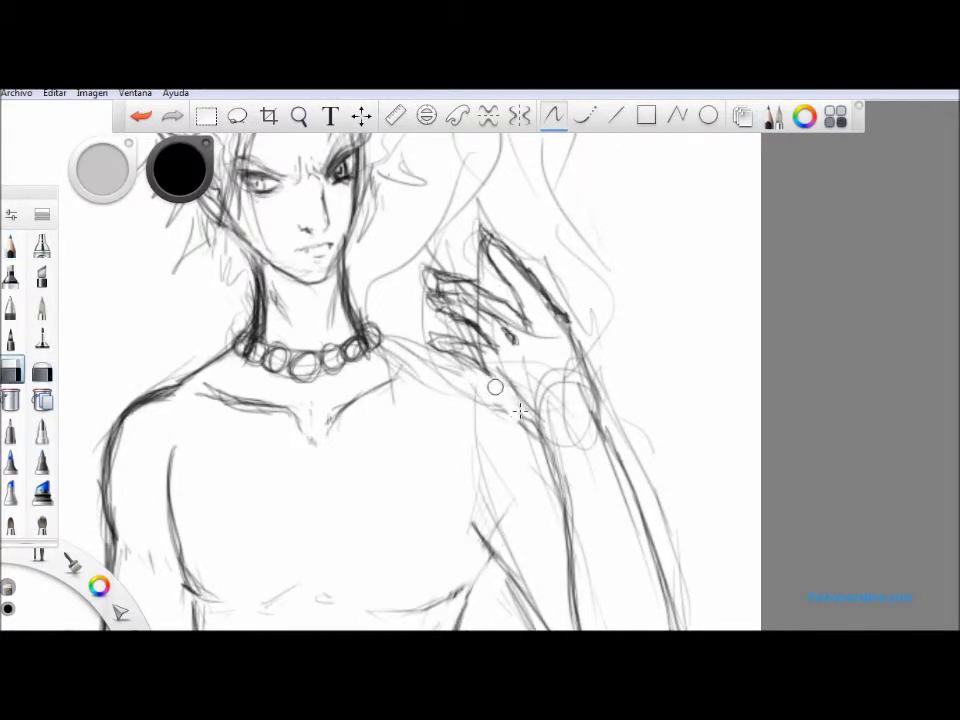
drag(502, 395, 533, 428)
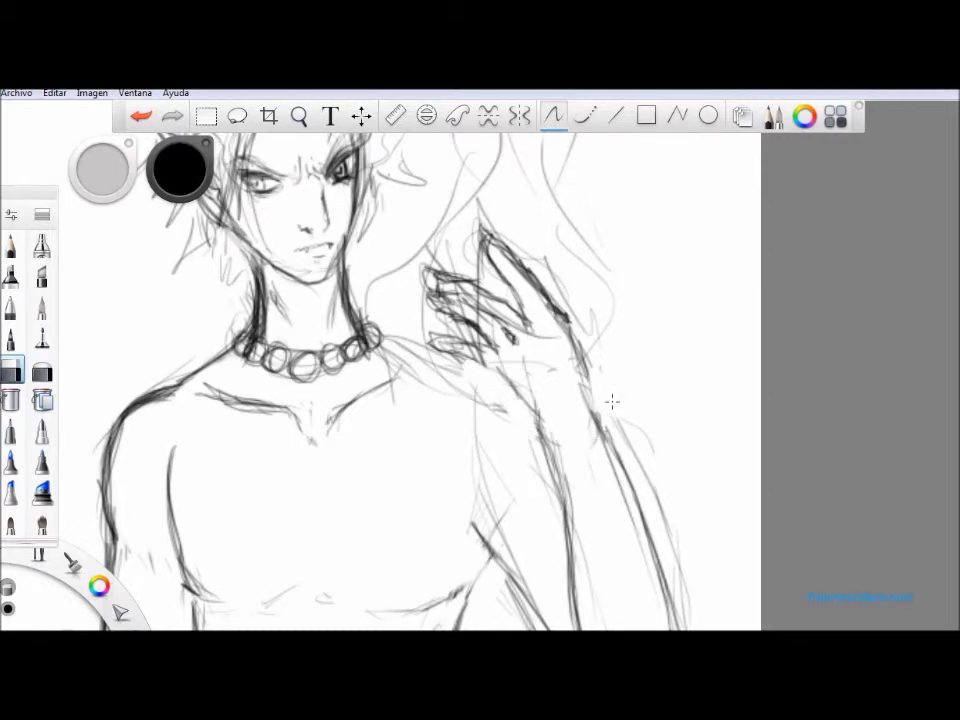
click(11, 245)
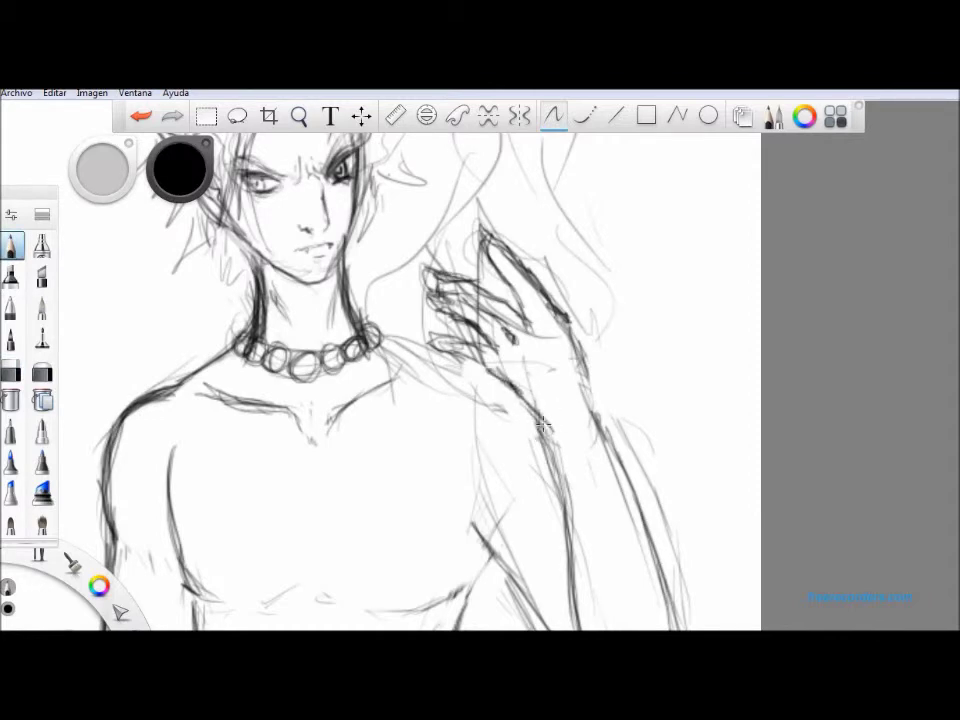
drag(557, 446, 571, 510)
drag(598, 418, 667, 588)
drag(630, 495, 684, 628)
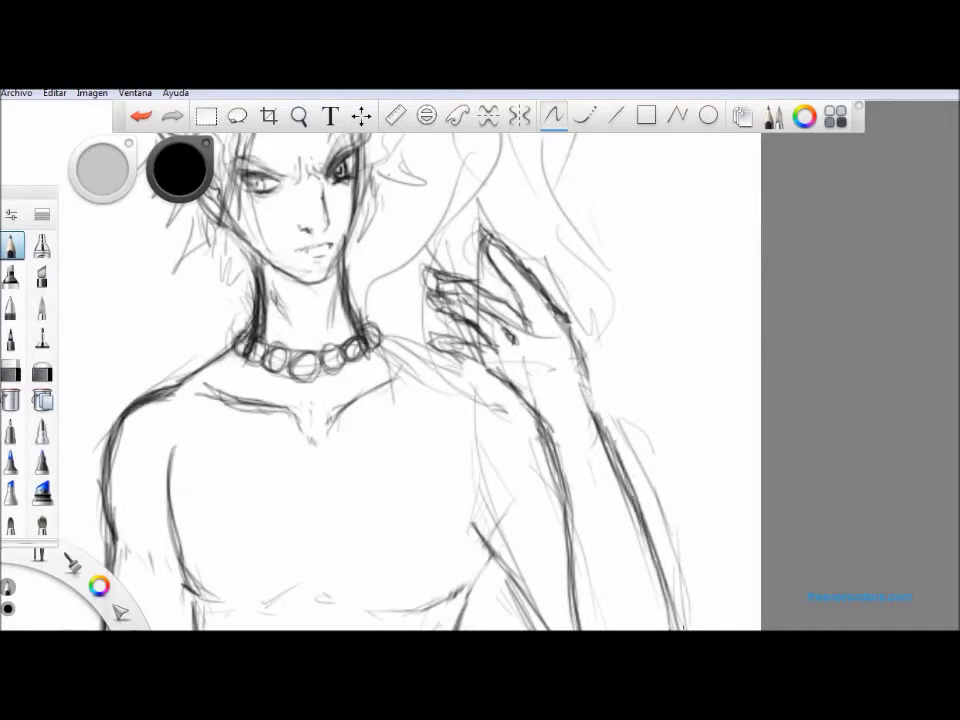
Step: Erase most of the dark finger, palm and outer-edge lines of the raised hand
click(11, 371)
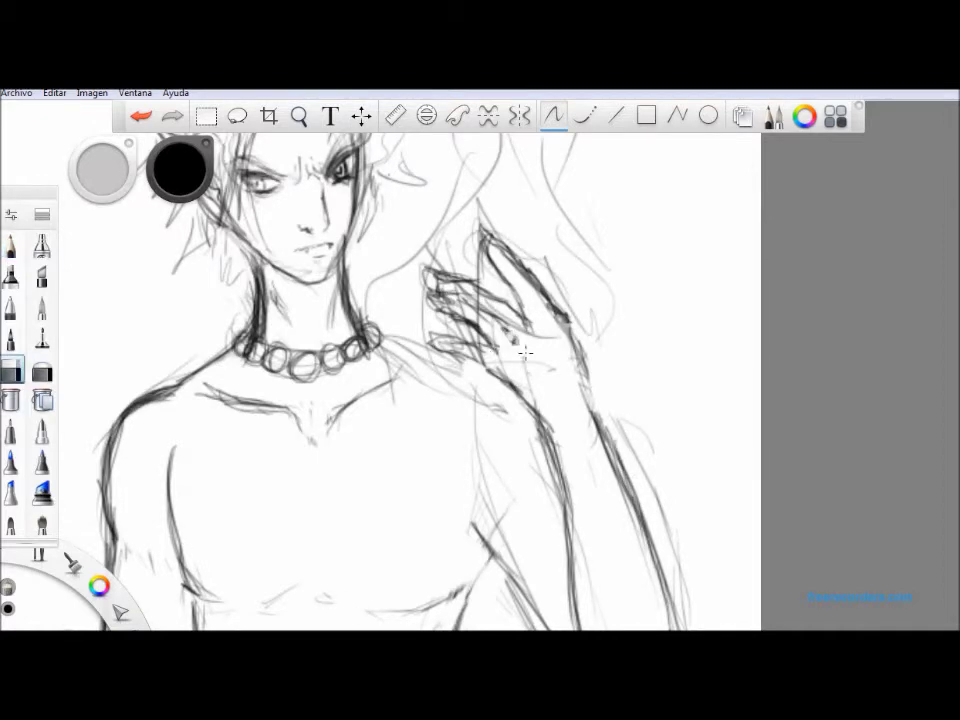
mouse_move(480, 297)
mouse_down()
mouse_move(522, 334)
mouse_move(532, 323)
mouse_move(452, 302)
mouse_up()
mouse_move(548, 332)
mouse_down()
mouse_move(581, 348)
mouse_move(600, 402)
mouse_move(571, 317)
mouse_move(496, 236)
mouse_move(471, 272)
mouse_move(446, 283)
mouse_move(472, 293)
mouse_move(457, 327)
mouse_move(497, 368)
mouse_up()
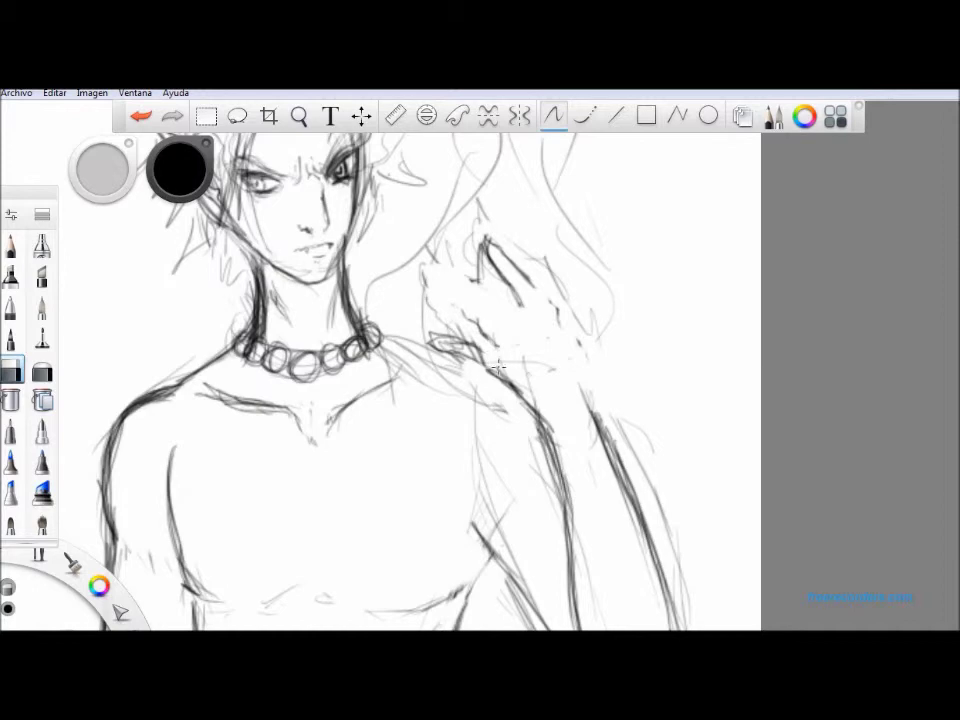
Step: Erase the excess strokes along the outer forearm contour of the raised arm, thinning the line below the wrist
drag(630, 455, 652, 542)
right_click(699, 506)
drag(703, 452, 698, 502)
drag(630, 575, 577, 520)
click(646, 432)
Step: Redraw the raised arm's outer forearm contour in pencil from the wrist to the elbow and darken the elbow tip
click(17, 249)
click(14, 247)
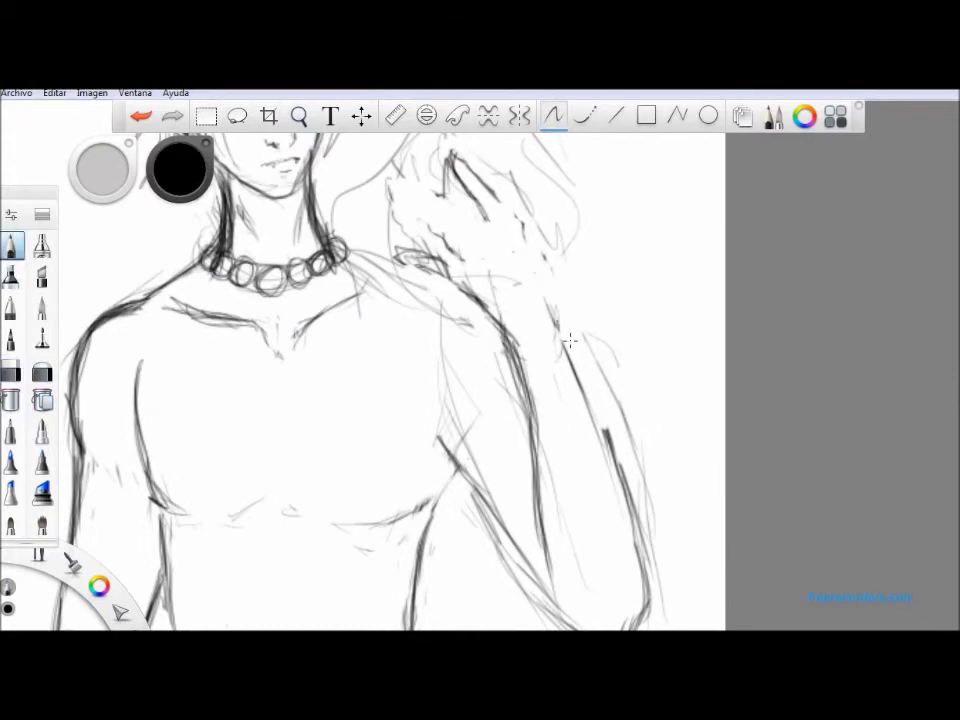
drag(564, 347, 606, 436)
drag(583, 388, 624, 470)
drag(598, 414, 632, 484)
mouse_move(569, 356)
mouse_down()
mouse_move(641, 506)
mouse_move(648, 608)
mouse_move(676, 540)
mouse_up()
key(space)
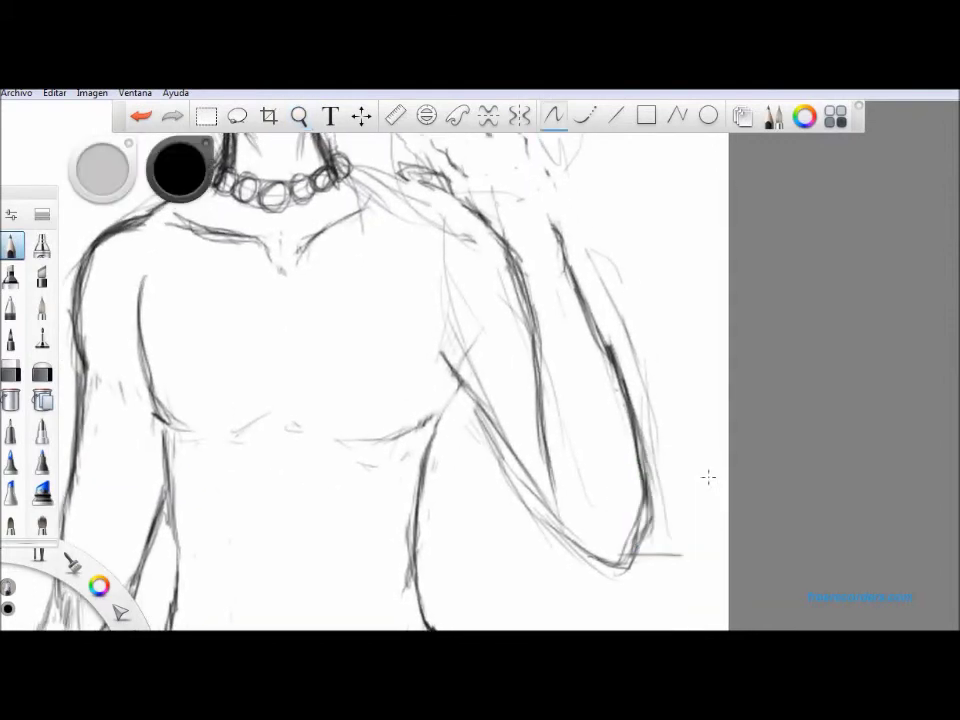
mouse_move(649, 500)
mouse_down()
mouse_move(646, 574)
mouse_move(616, 575)
mouse_move(638, 544)
mouse_up()
Step: Reinforce the inner forearm contour of the raised arm, extending it down toward the elbow crease
drag(545, 440, 557, 492)
drag(539, 400, 561, 494)
mouse_move(537, 370)
mouse_down()
mouse_move(556, 482)
mouse_move(563, 458)
mouse_move(538, 321)
mouse_move(516, 279)
mouse_move(528, 306)
mouse_up()
Step: Erase the stray construction lines around the raised forearm and elbow and thin the contours of the forearm and upper arm's underside
click(11, 372)
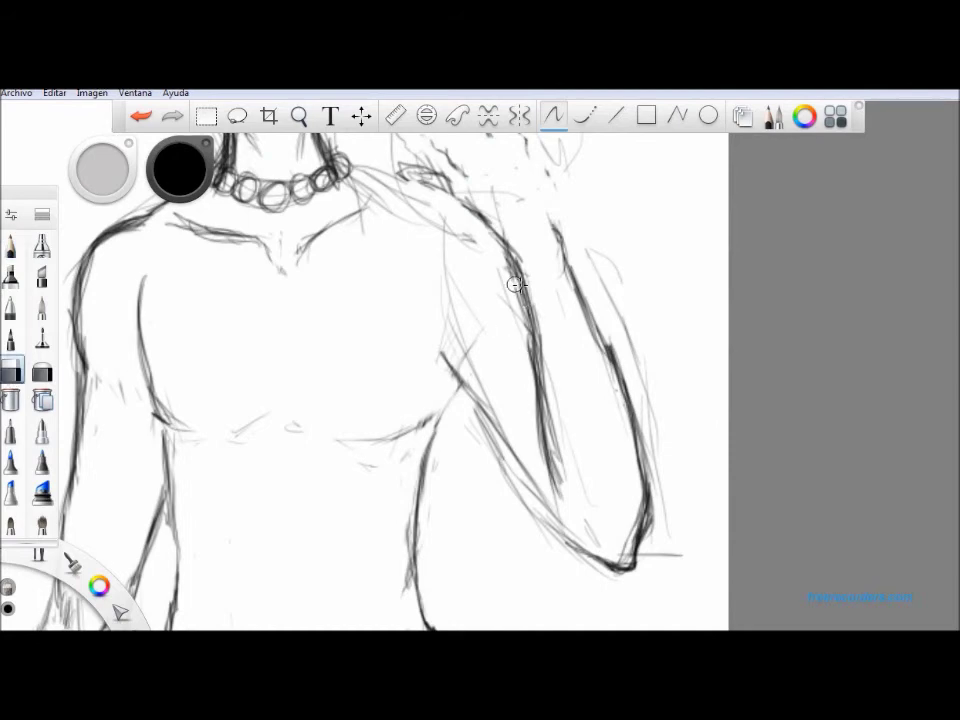
mouse_move(529, 352)
mouse_down()
mouse_move(562, 487)
mouse_move(583, 481)
mouse_move(536, 289)
mouse_up()
mouse_move(648, 413)
mouse_down()
mouse_move(669, 522)
mouse_move(631, 518)
mouse_move(638, 505)
mouse_move(624, 556)
mouse_move(590, 522)
mouse_up()
drag(628, 383, 617, 370)
drag(598, 264, 614, 302)
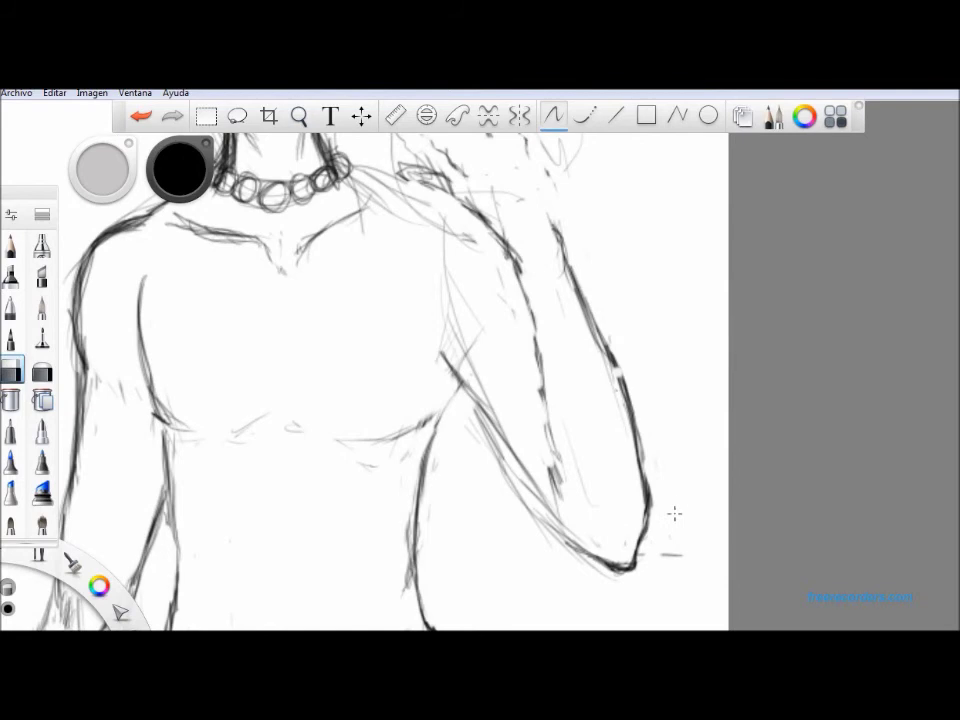
mouse_move(474, 441)
mouse_down()
mouse_move(548, 532)
mouse_move(492, 438)
mouse_up()
key(e)
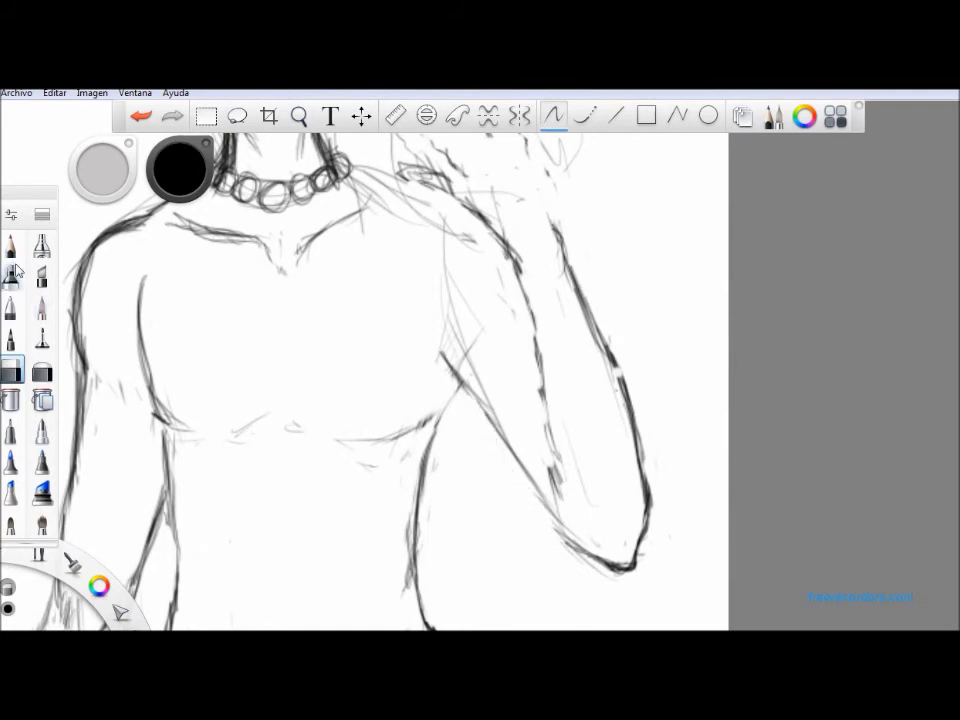
Step: Redraw the inner forearm contour and the underside of the raised upper arm in pencil, from the armpit to the elbow
mouse_move(546, 390)
mouse_down()
mouse_move(558, 463)
mouse_move(546, 348)
mouse_up()
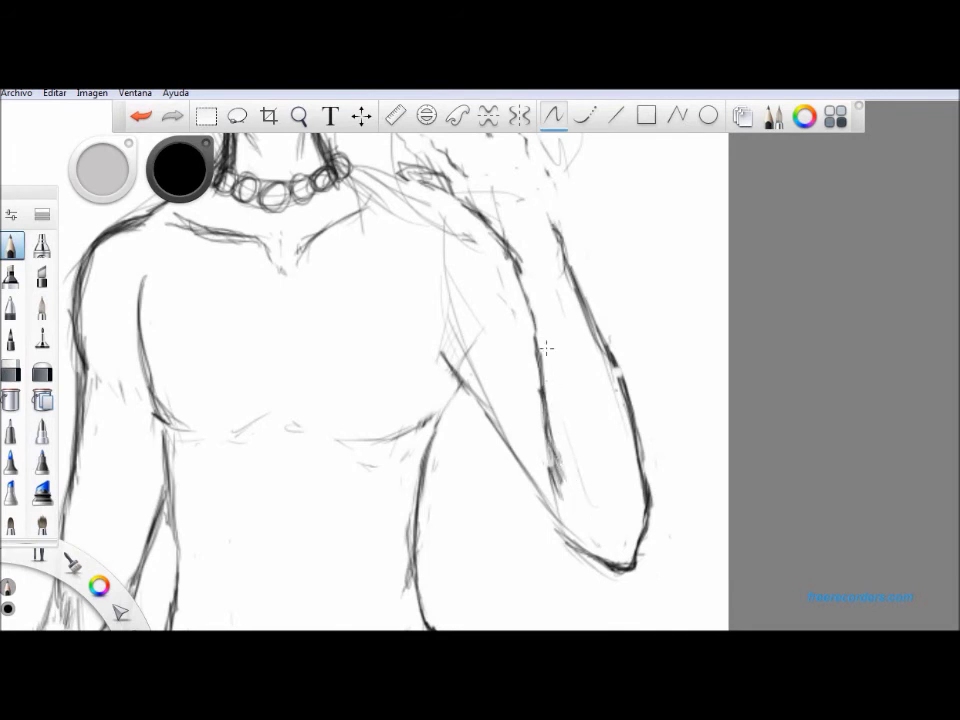
drag(470, 375, 542, 485)
mouse_move(562, 535)
mouse_down()
mouse_move(499, 452)
mouse_move(460, 376)
mouse_move(468, 386)
mouse_up()
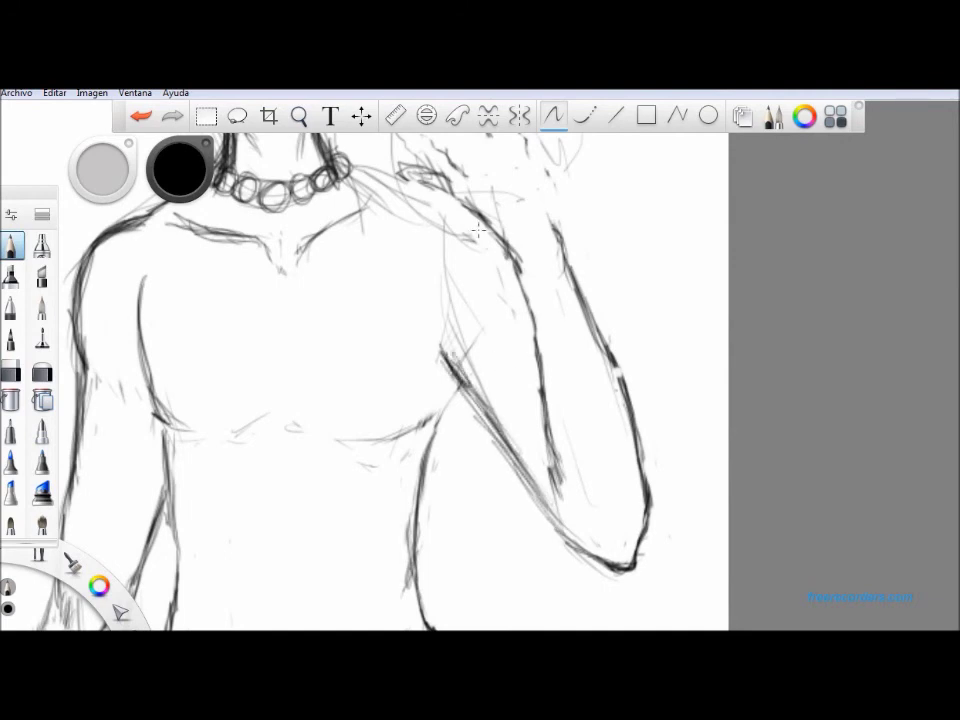
Step: Draw the shoulder line from the necklace toward the raised arm and darken the contour where it meets the forearm
mouse_move(364, 178)
mouse_down()
mouse_move(383, 196)
mouse_move(423, 207)
mouse_move(366, 186)
mouse_up()
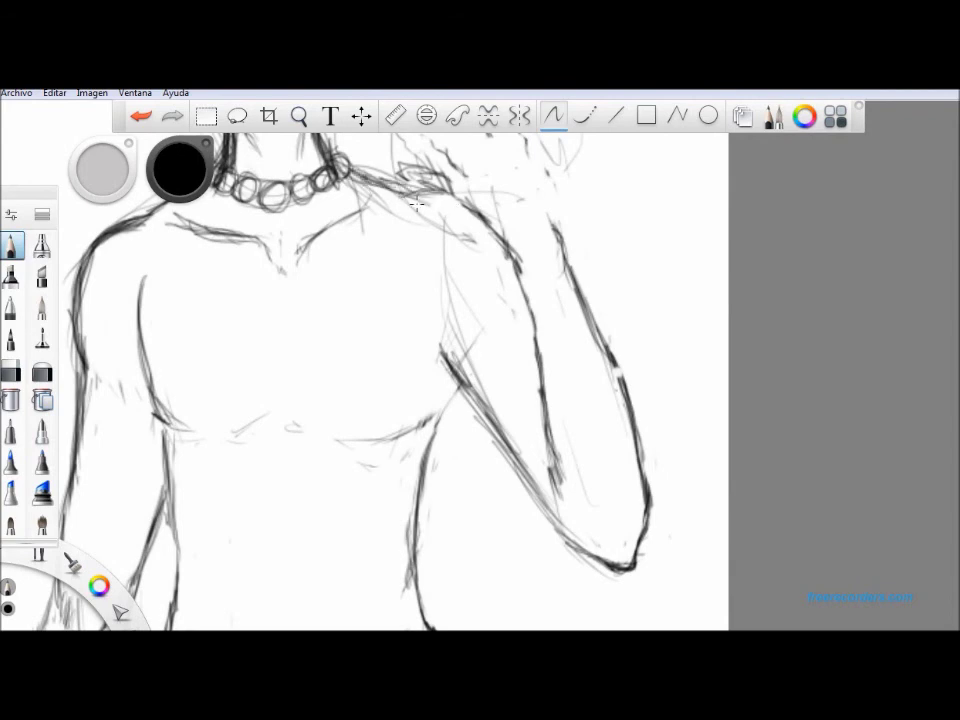
drag(520, 276, 461, 215)
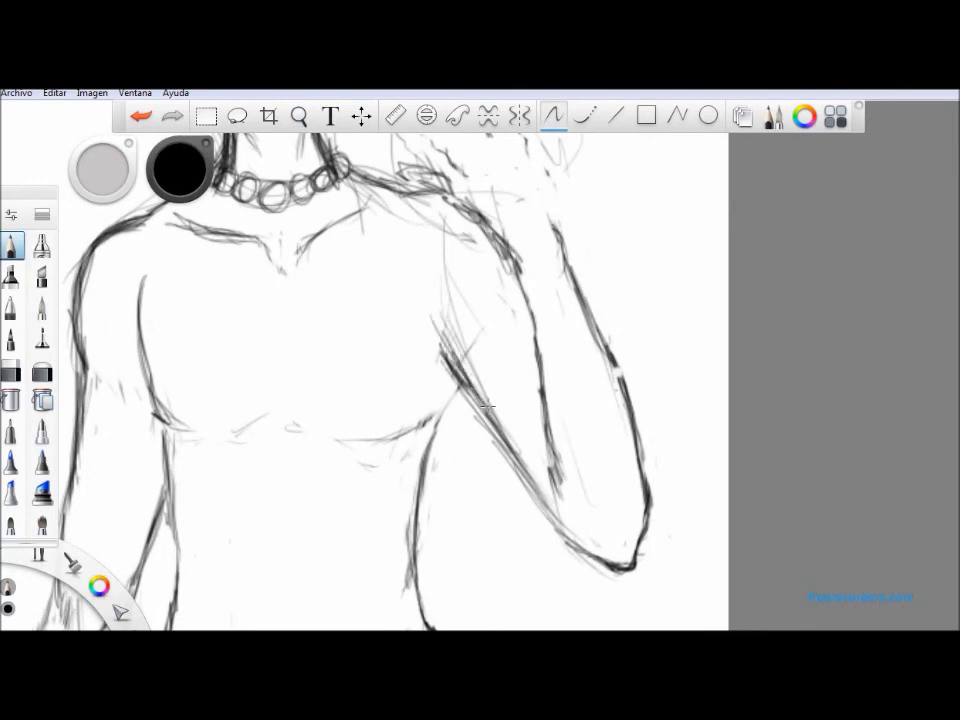